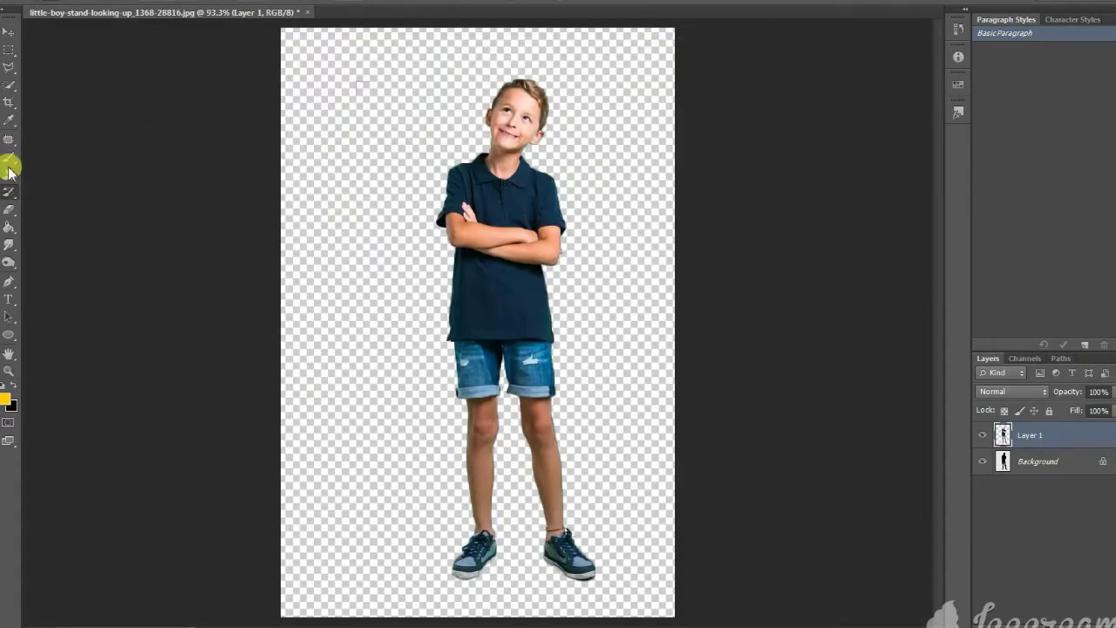
- Bring the pompadour hair PNG into the boy's document as its own layer, above the canvas
{"action": "key", "text": "alt+bracketleft"}
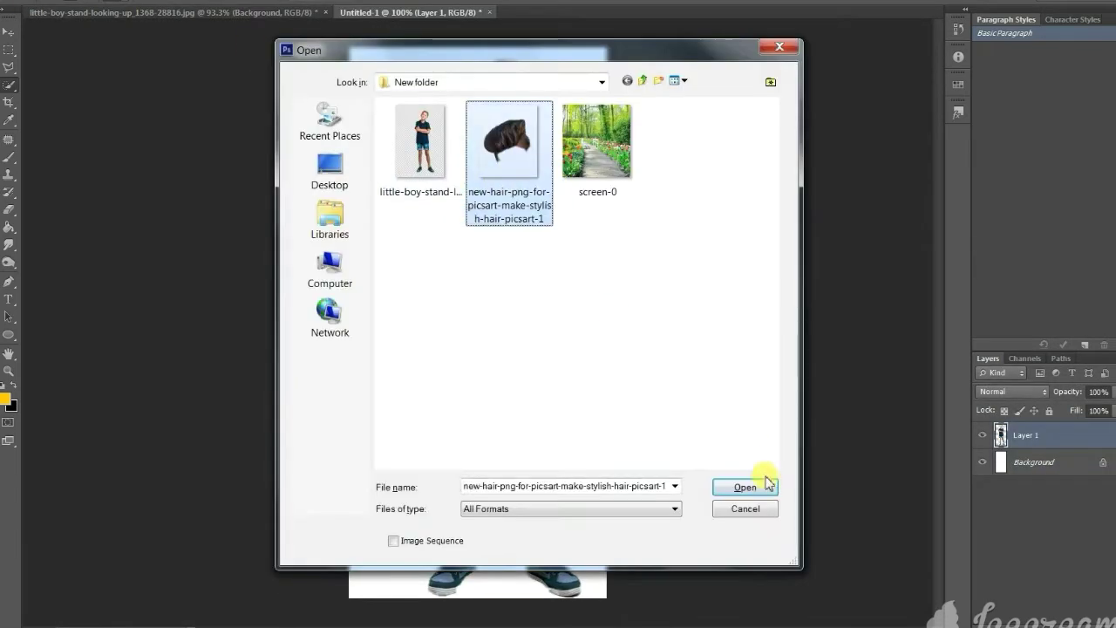
{"action": "left_click", "coordinate": [768, 484]}
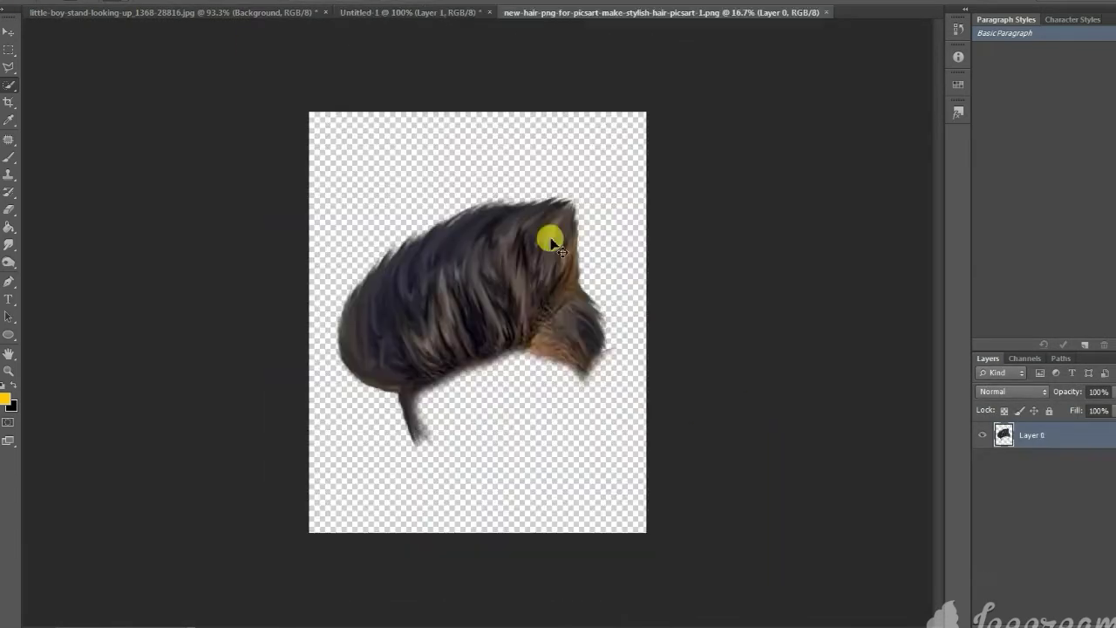
{"action": "left_click_drag", "start_coordinate": [543, 237], "coordinate": [373, 187]}
{"action": "left_click_drag", "start_coordinate": [478, 262], "coordinate": [478, 87]}
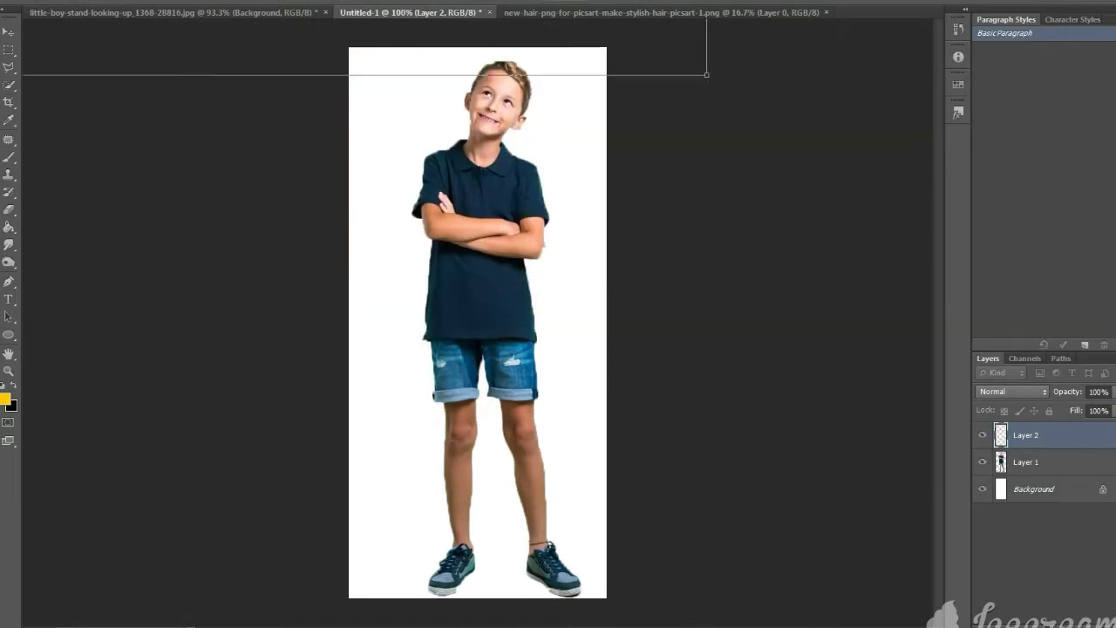
- Place the hair on the boy's head, scale and rotate it with Free Transform, and align the boy beneath
{"action": "left_click", "coordinate": [288, 68]}
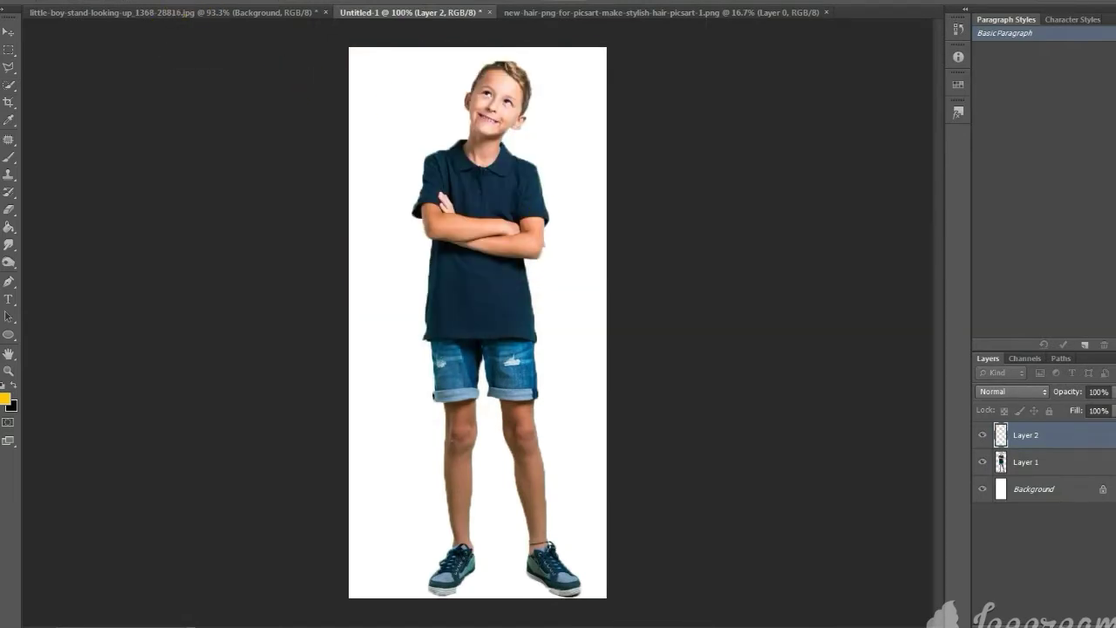
{"action": "mouse_move", "coordinate": [322, 217]}
{"action": "left_mouse_down"}
{"action": "mouse_move", "coordinate": [618, 104]}
{"action": "mouse_move", "coordinate": [600, 166]}
{"action": "left_mouse_up"}
{"action": "left_click", "coordinate": [11, 266]}
{"action": "key", "text": "ctrl+t"}
{"action": "scroll", "coordinate": [613, 214], "scroll_direction": "up", "scroll_amount": 5}
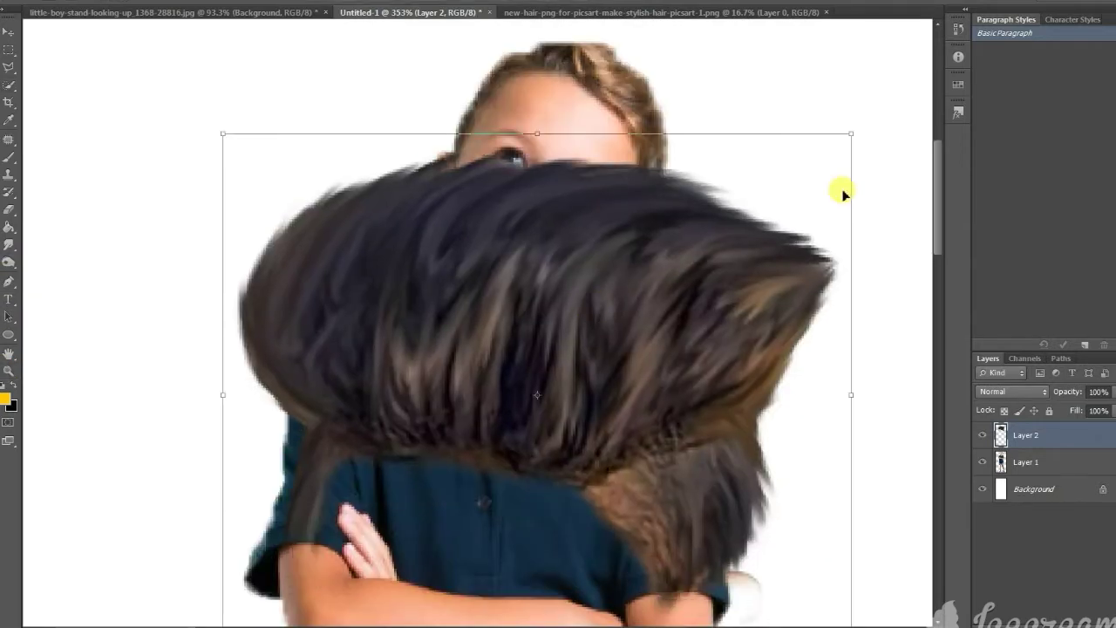
{"action": "mouse_move", "coordinate": [692, 194]}
{"action": "left_mouse_down"}
{"action": "mouse_move", "coordinate": [832, 74]}
{"action": "mouse_move", "coordinate": [664, 108]}
{"action": "left_mouse_up"}
{"action": "key", "text": "Return"}
{"action": "mouse_move", "coordinate": [687, 268]}
{"action": "left_mouse_down"}
{"action": "mouse_move", "coordinate": [543, 474]}
{"action": "mouse_move", "coordinate": [647, 150]}
{"action": "left_mouse_up"}
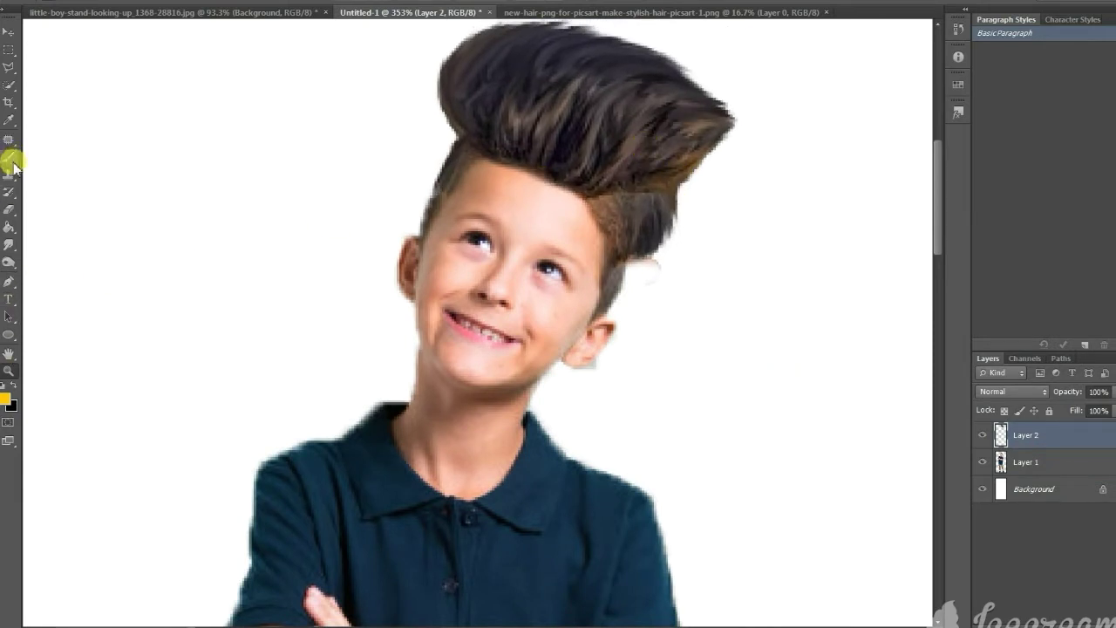
- Nudge the hair into position and adjust its tilt with Free Transform
{"action": "left_click", "coordinate": [12, 210]}
{"action": "right_click", "coordinate": [620, 236]}
{"action": "key", "text": "Escape"}
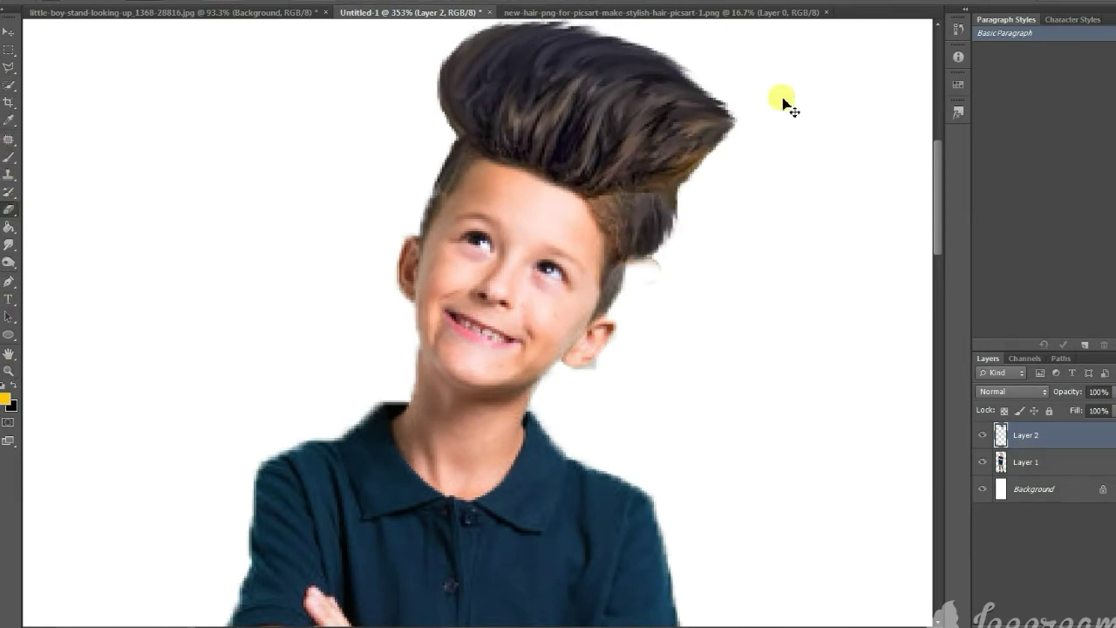
{"action": "mouse_move", "coordinate": [659, 136]}
{"action": "left_mouse_down"}
{"action": "mouse_move", "coordinate": [652, 146]}
{"action": "mouse_move", "coordinate": [709, 150]}
{"action": "mouse_move", "coordinate": [740, 117]}
{"action": "left_mouse_up"}
{"action": "key", "text": "ctrl+t"}
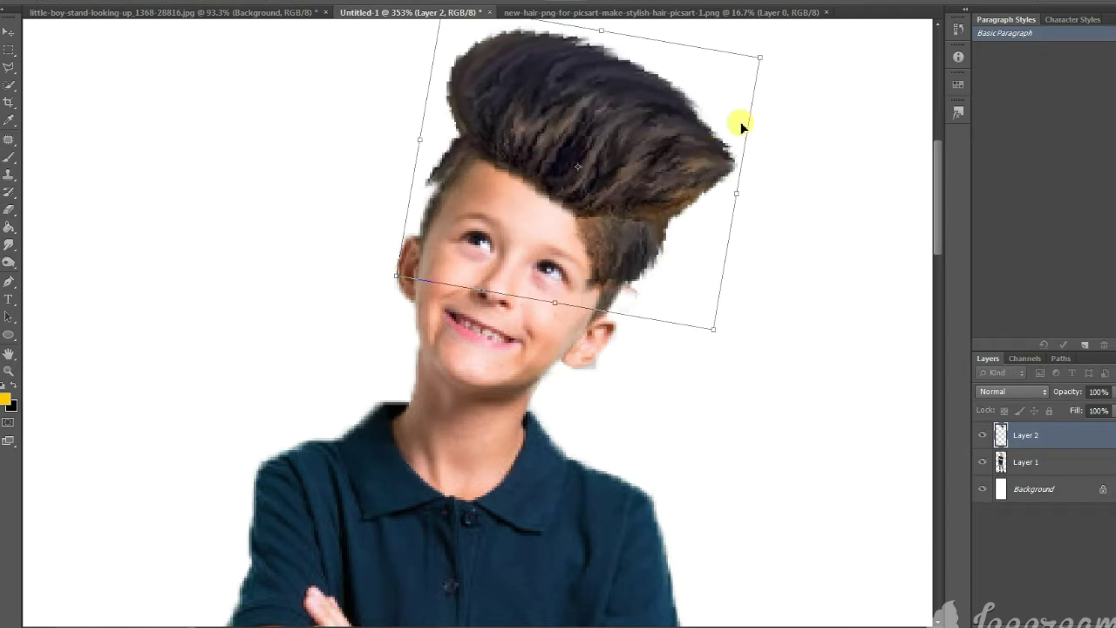
{"action": "key", "text": "Return"}
{"action": "left_click", "coordinate": [1000, 434], "text": "ctrl"}
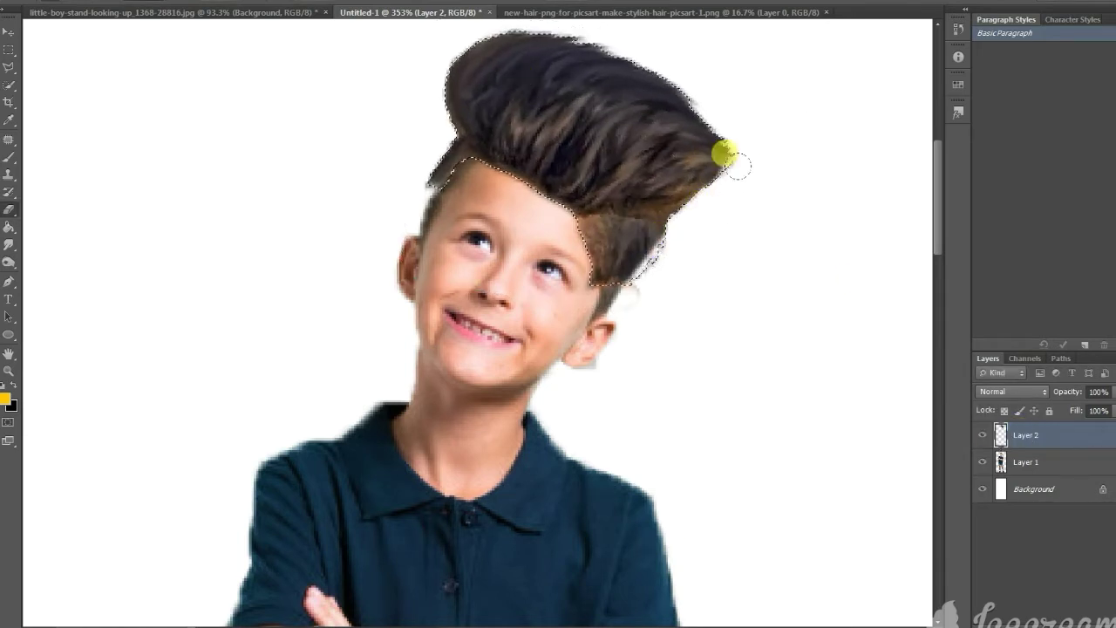
{"action": "key", "text": "ctrl+d"}
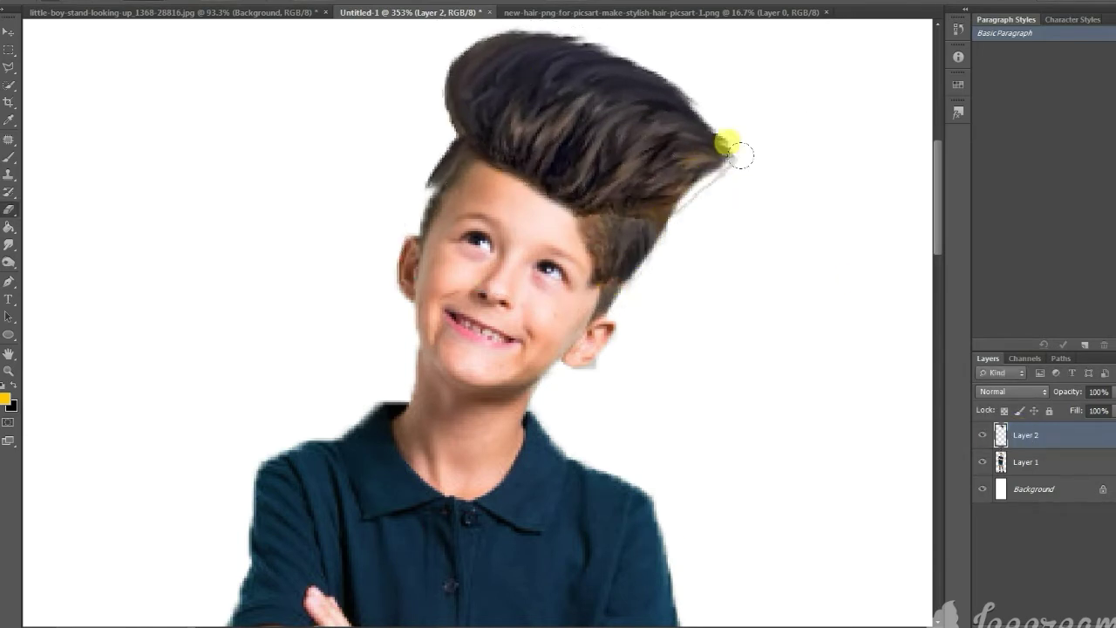
- Erase the hair's edges, checking the blend at 57% opacity, then merge hair and boy layers
{"action": "key", "text": "e"}
{"action": "right_click", "coordinate": [534, 193]}
{"action": "key", "text": "Escape"}
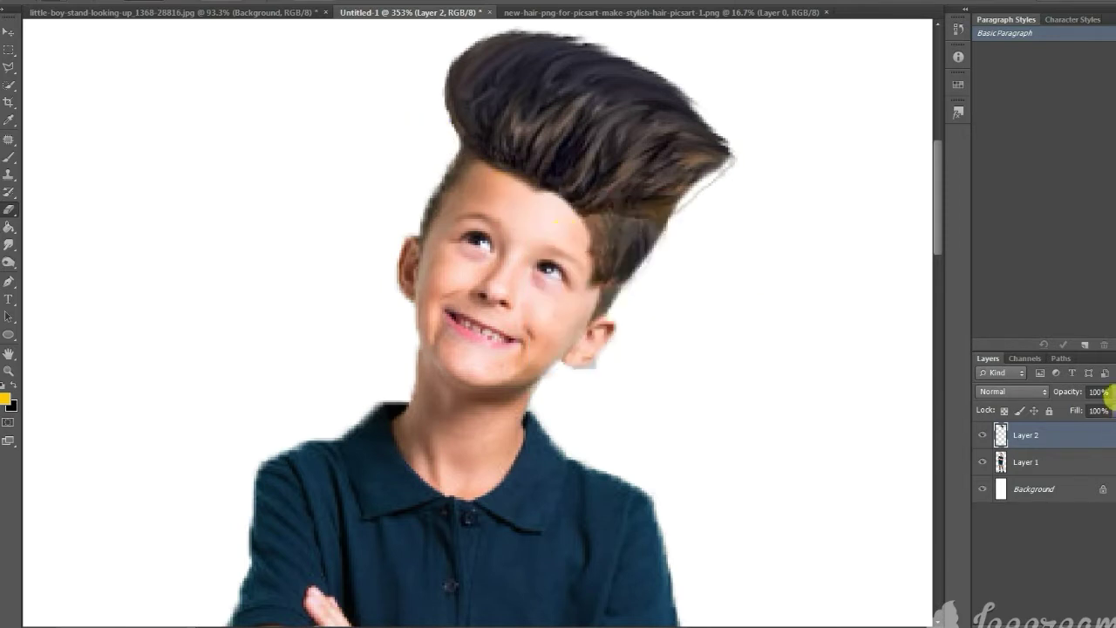
{"action": "type", "text": "57"}
{"action": "key", "text": "Return"}
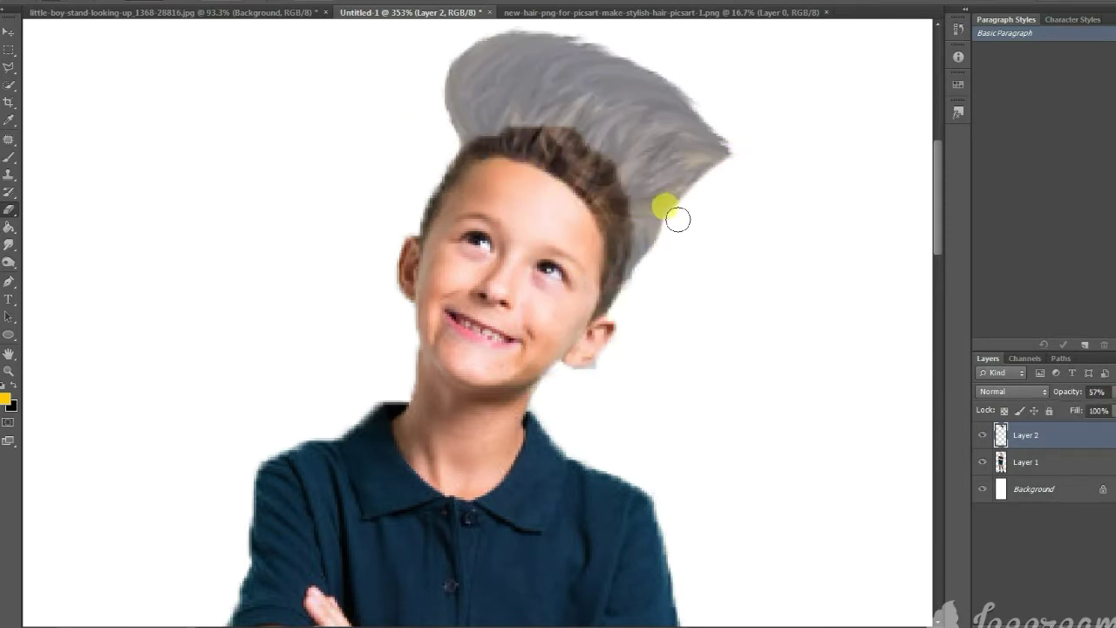
{"action": "left_click_drag", "start_coordinate": [1091, 415], "coordinate": [1112, 411]}
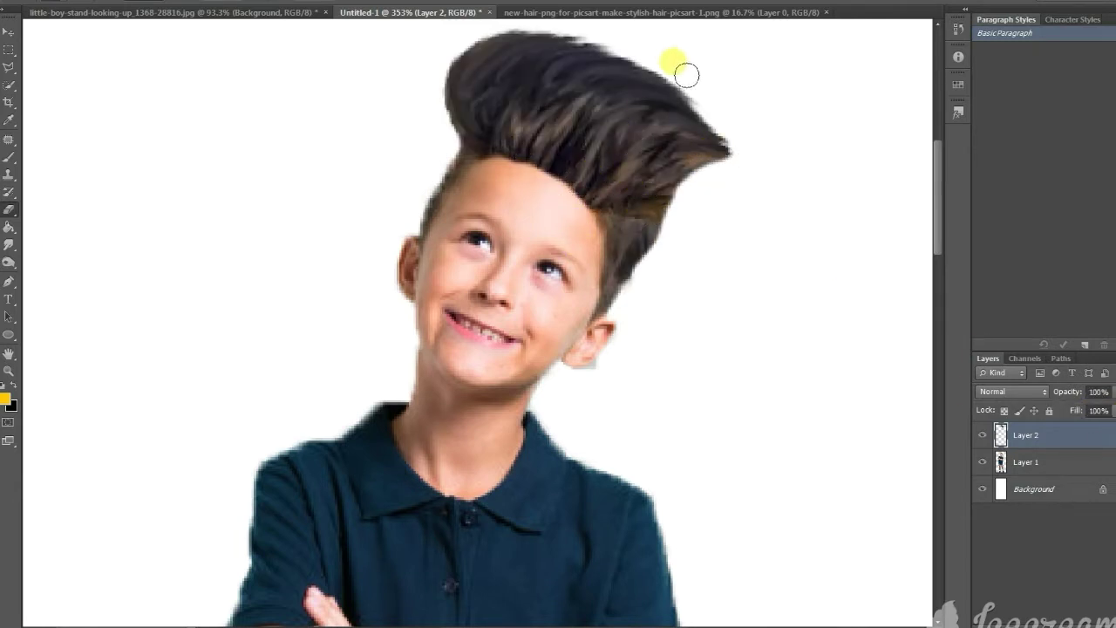
{"action": "left_click", "coordinate": [1101, 478], "text": "shift"}
{"action": "key", "text": "ctrl+e"}
- Fit the view and open the screen-0 garden path image
{"action": "right_click", "coordinate": [272, 351]}
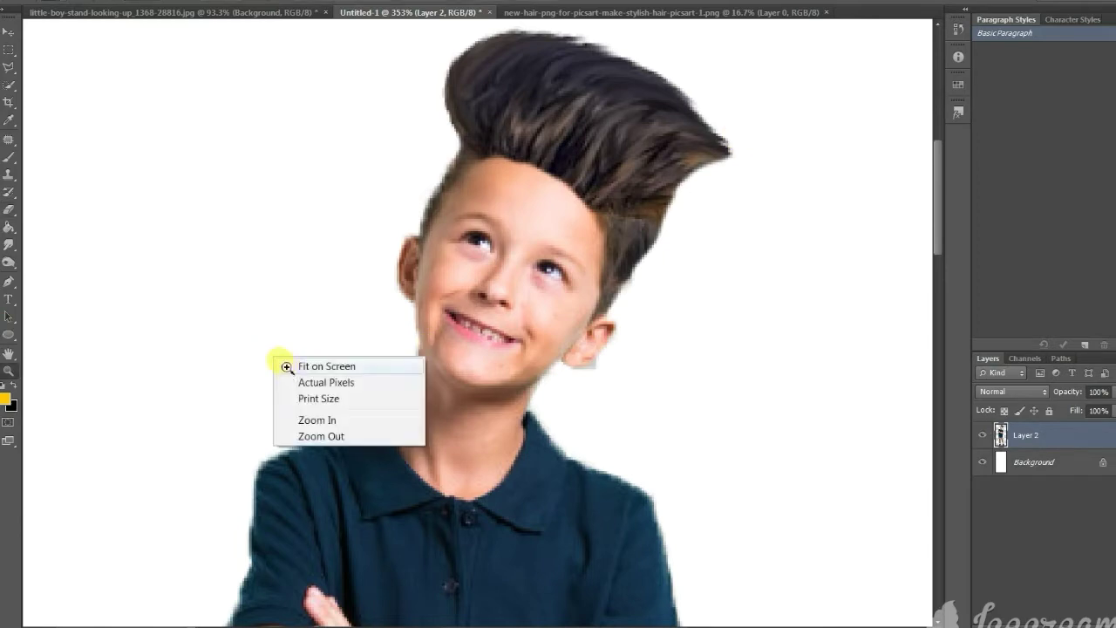
{"action": "left_click", "coordinate": [281, 362]}
{"action": "key", "text": "ctrl+o"}
{"action": "left_click", "coordinate": [593, 144]}
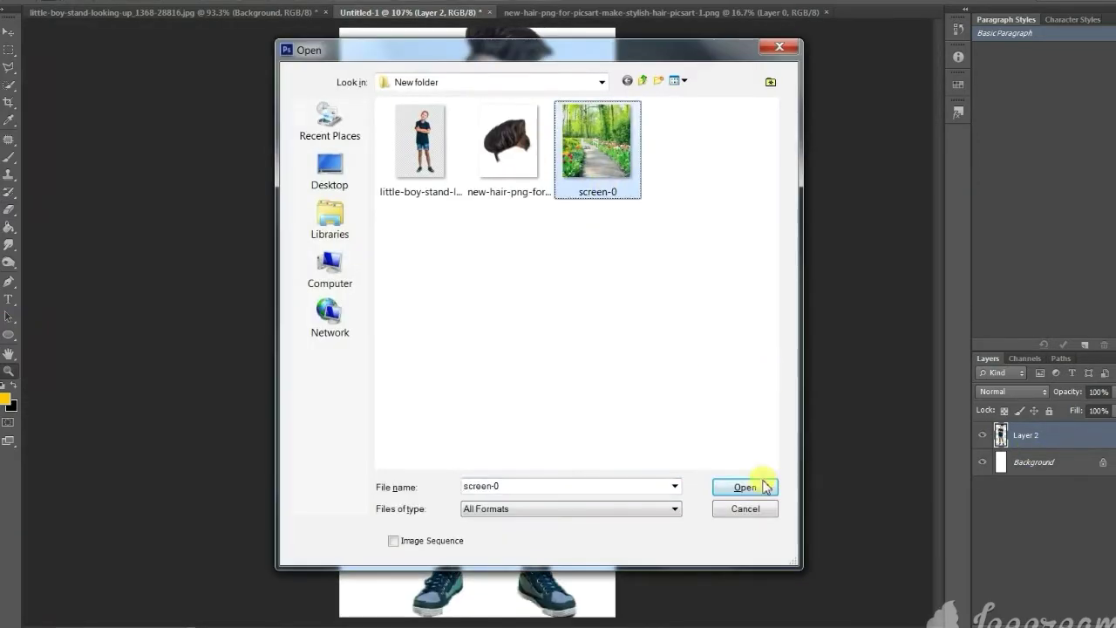
{"action": "left_click", "coordinate": [759, 486]}
- Close the original boy photo, the unsaved untitled composite, and the hair image
{"action": "left_click", "coordinate": [846, 12]}
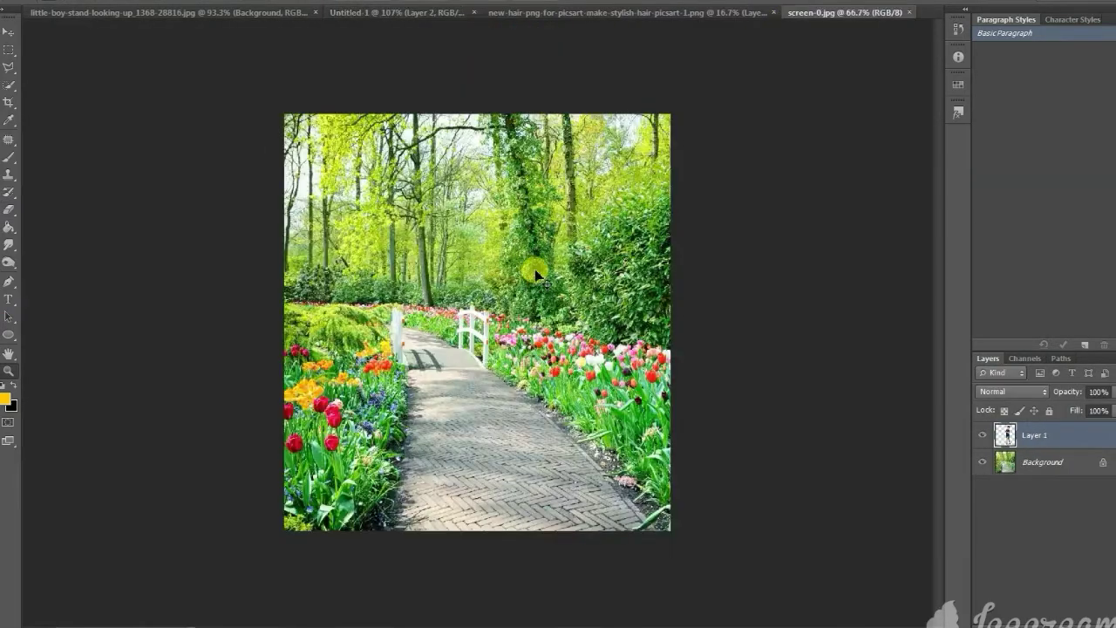
{"action": "left_click", "coordinate": [315, 12]}
{"action": "key", "text": "ctrl+w"}
{"action": "left_click", "coordinate": [564, 225]}
{"action": "left_click", "coordinate": [352, 12]}
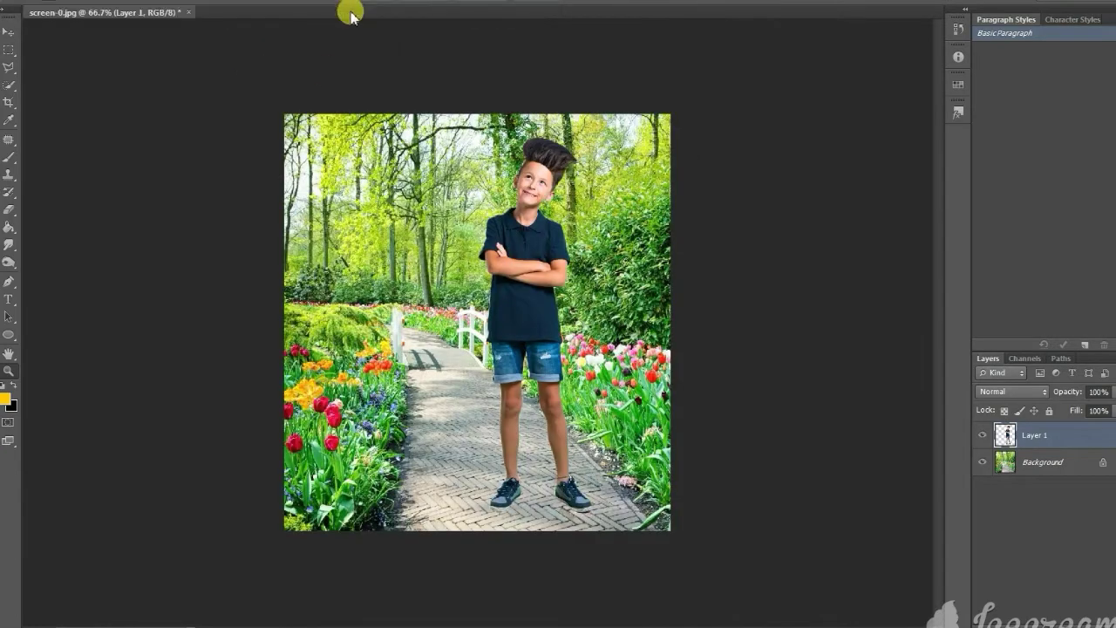
- Position the boy on the garden path, zoom in to check his legs, and duplicate his layer
{"action": "left_click_drag", "start_coordinate": [562, 348], "coordinate": [520, 373]}
{"action": "key", "text": "ctrl+0"}
{"action": "key", "text": "z"}
{"action": "left_click", "coordinate": [54, 260]}
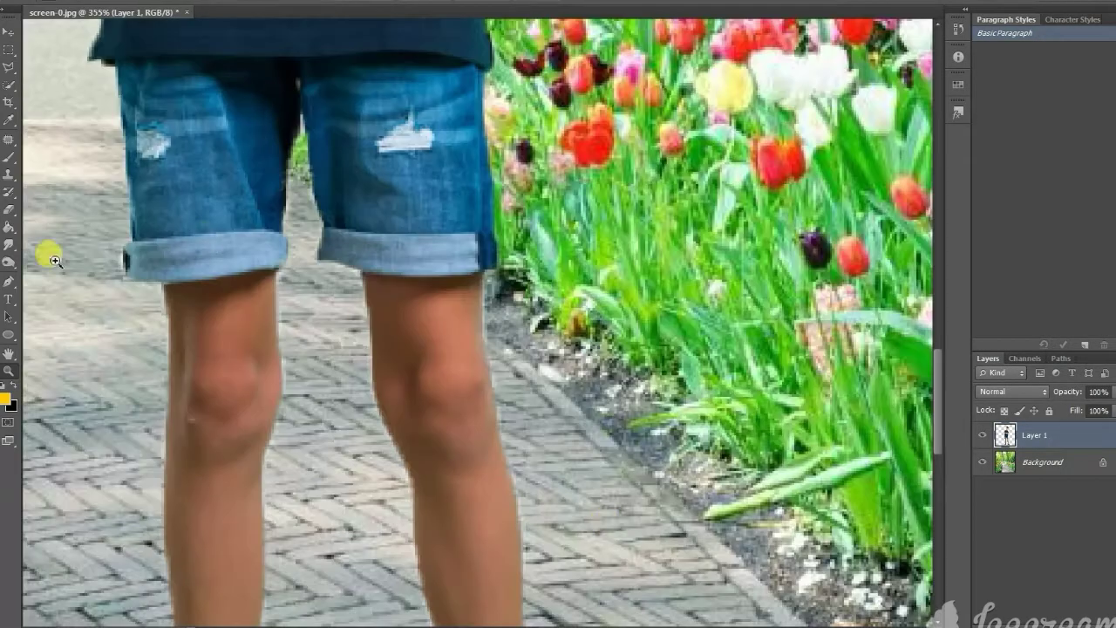
{"action": "left_click_drag", "start_coordinate": [941, 404], "coordinate": [939, 239]}
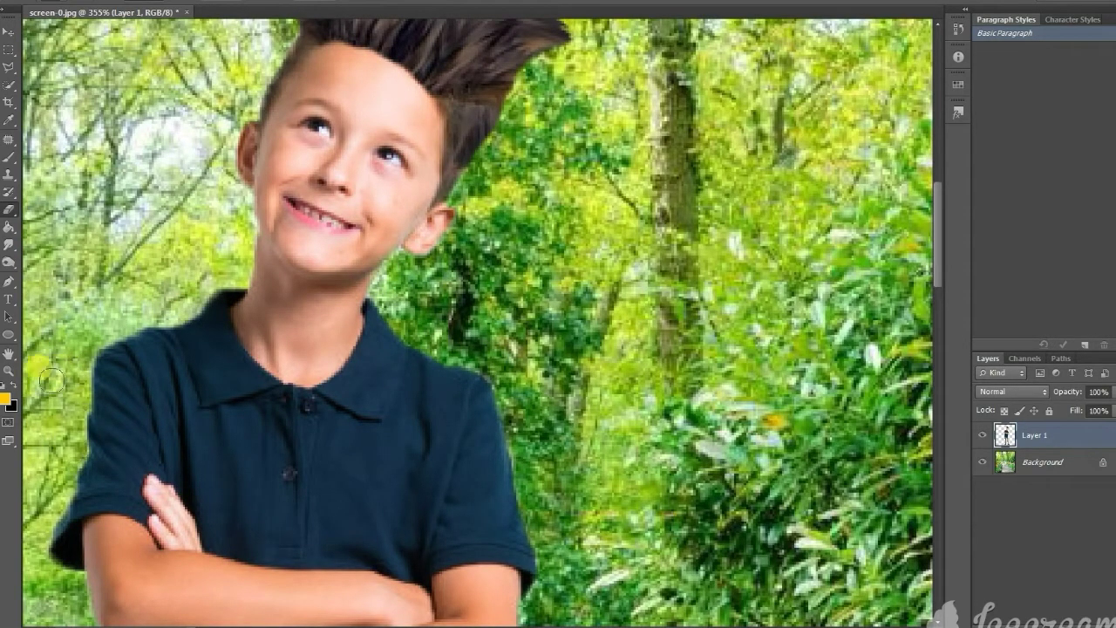
{"action": "key", "text": "ctrl+0"}
{"action": "left_click_drag", "start_coordinate": [471, 331], "coordinate": [451, 332]}
{"action": "key", "text": "ctrl+j"}
- Fill the boy's duplicate layer with solid black inside his outline
{"action": "left_click", "coordinate": [1005, 433], "text": "ctrl"}
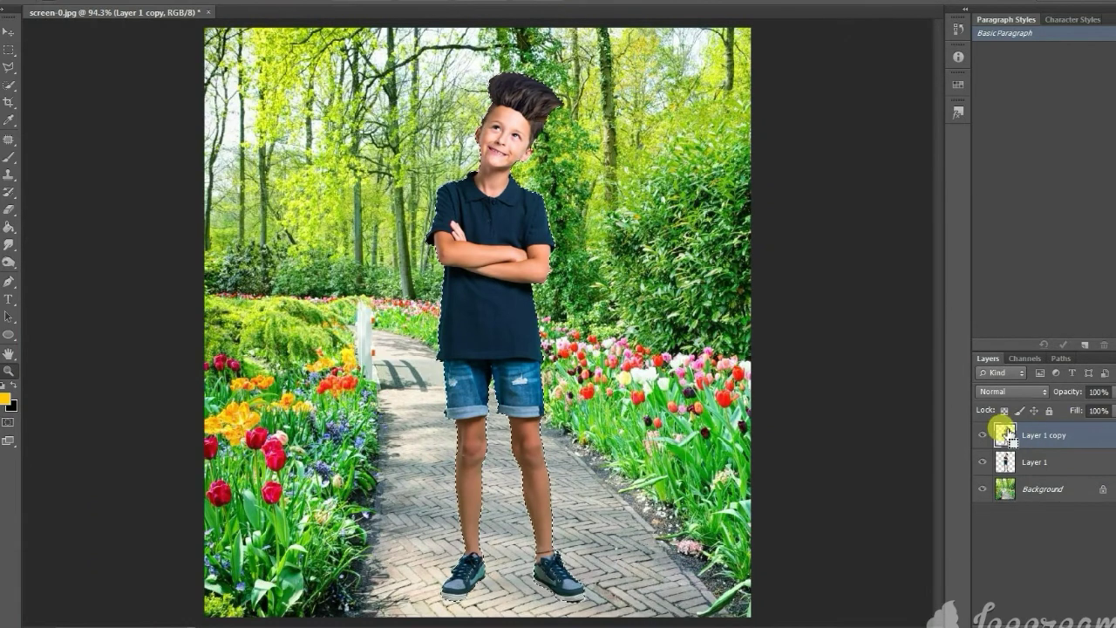
{"action": "left_click", "coordinate": [8, 158]}
{"action": "key", "text": "x"}
{"action": "left_click_drag", "start_coordinate": [523, 88], "coordinate": [538, 580]}
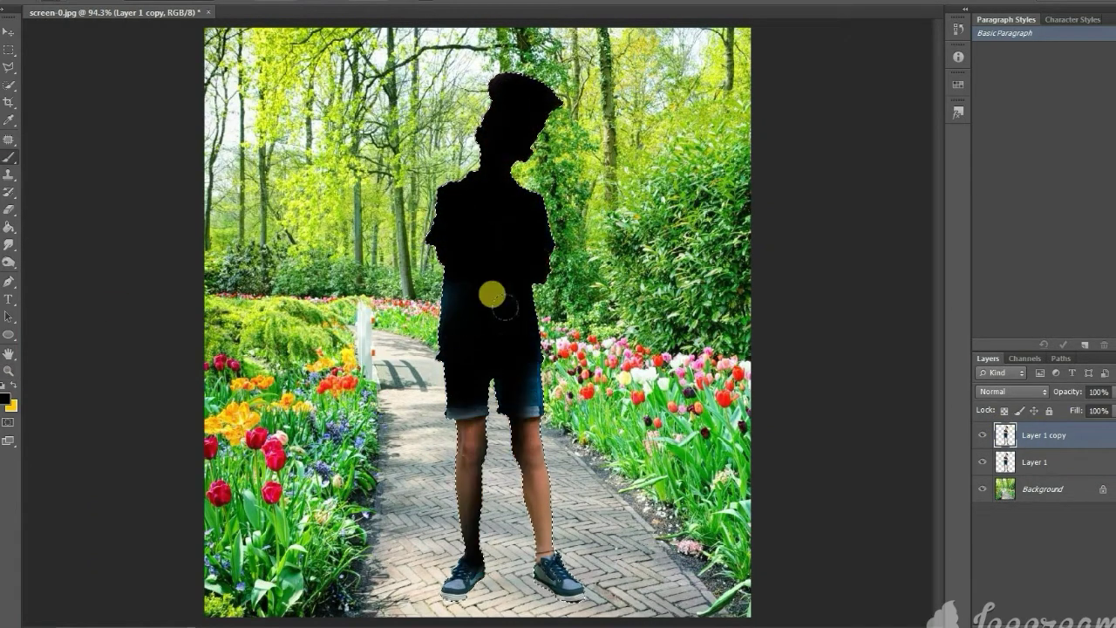
{"action": "key", "text": "ctrl+d"}
- Skew the black silhouette into a slanted shadow at 46% opacity and 48% fill, behind the boy
{"action": "key", "text": "ctrl+t"}
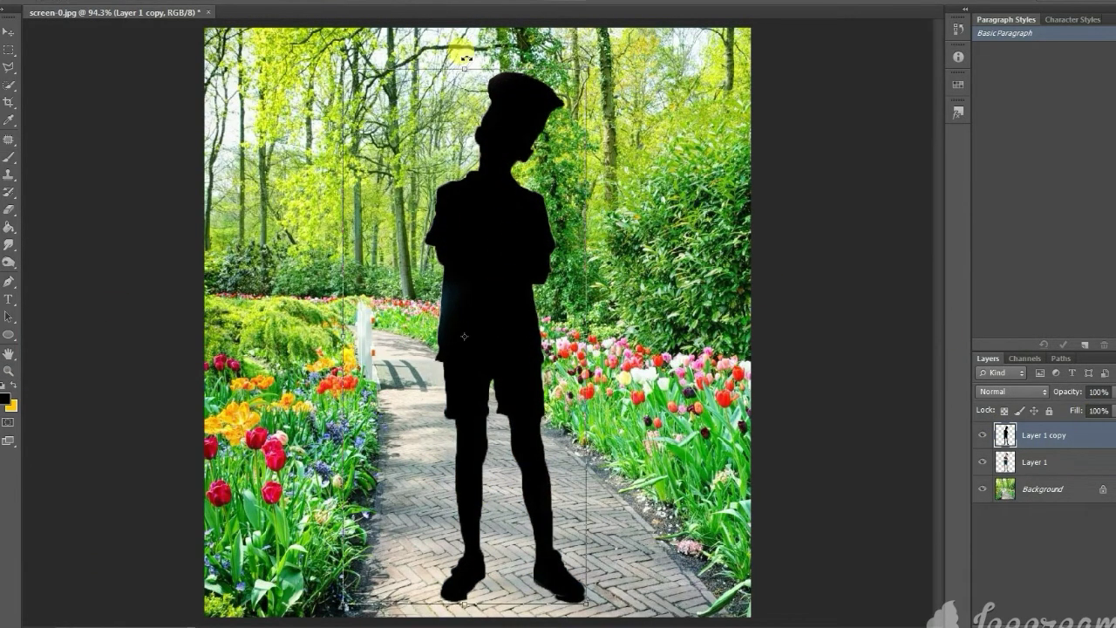
{"action": "left_click_drag", "start_coordinate": [506, 73], "coordinate": [347, 316]}
{"action": "mouse_move", "coordinate": [1102, 391]}
{"action": "left_mouse_down"}
{"action": "mouse_move", "coordinate": [1051, 434]}
{"action": "mouse_move", "coordinate": [1054, 475]}
{"action": "left_mouse_up"}
{"action": "key", "text": "Return"}
{"action": "left_click_drag", "start_coordinate": [1110, 411], "coordinate": [1083, 427]}
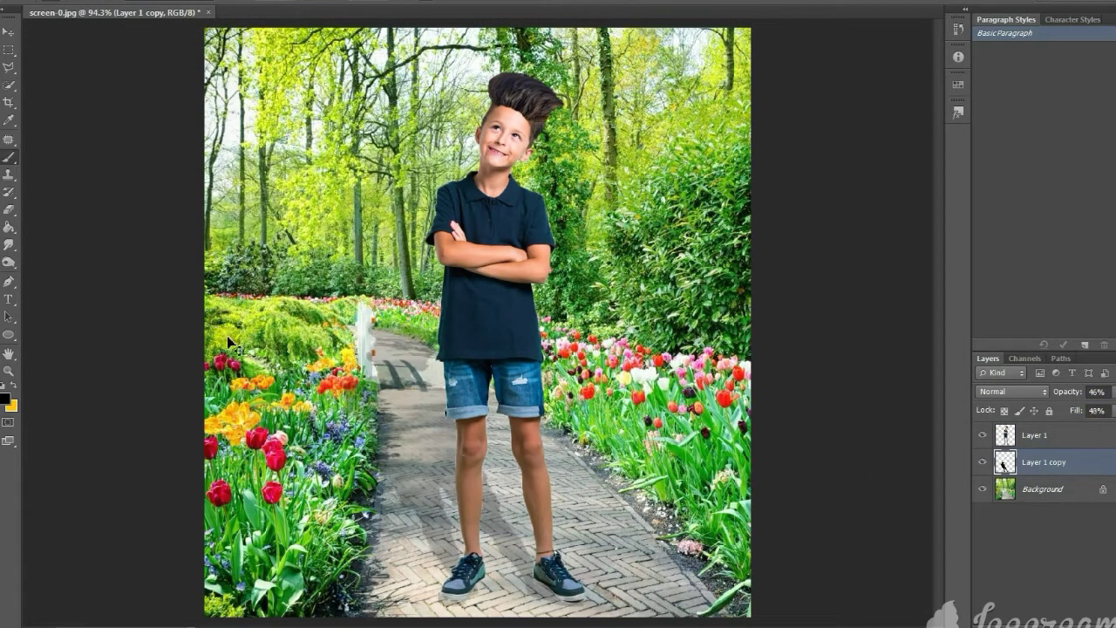
{"action": "right_click", "coordinate": [9, 244]}
{"action": "left_click", "coordinate": [61, 242]}
{"action": "left_click", "coordinate": [1005, 462], "text": "ctrl"}
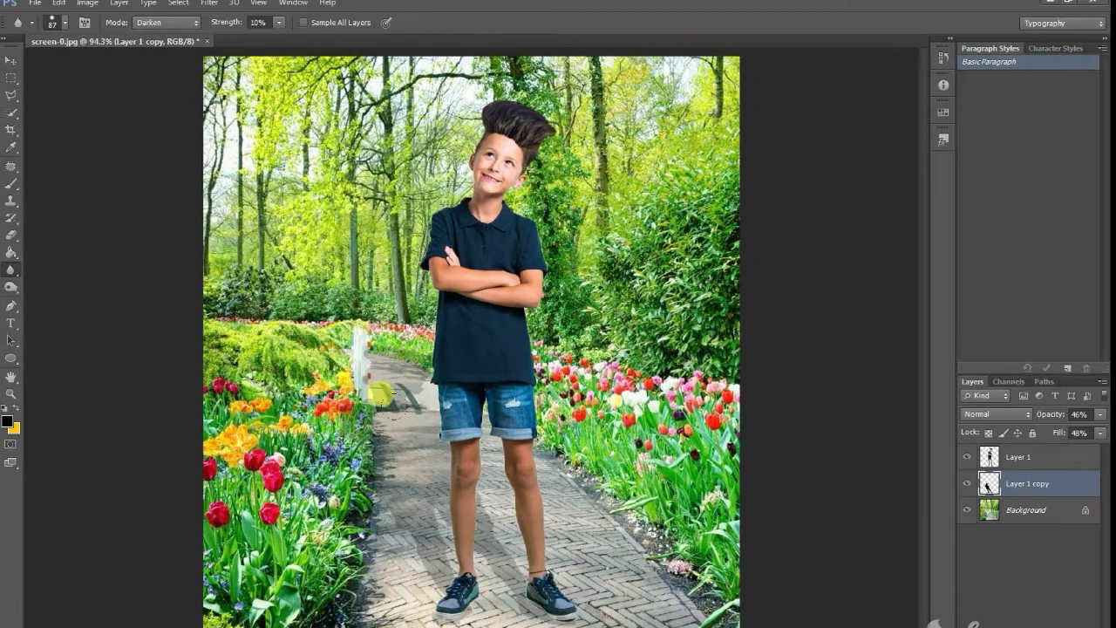
- Reshape the shadow with Free Transform and erase its excess parts
{"action": "key", "text": "ctrl+t"}
{"action": "key", "text": "Return"}
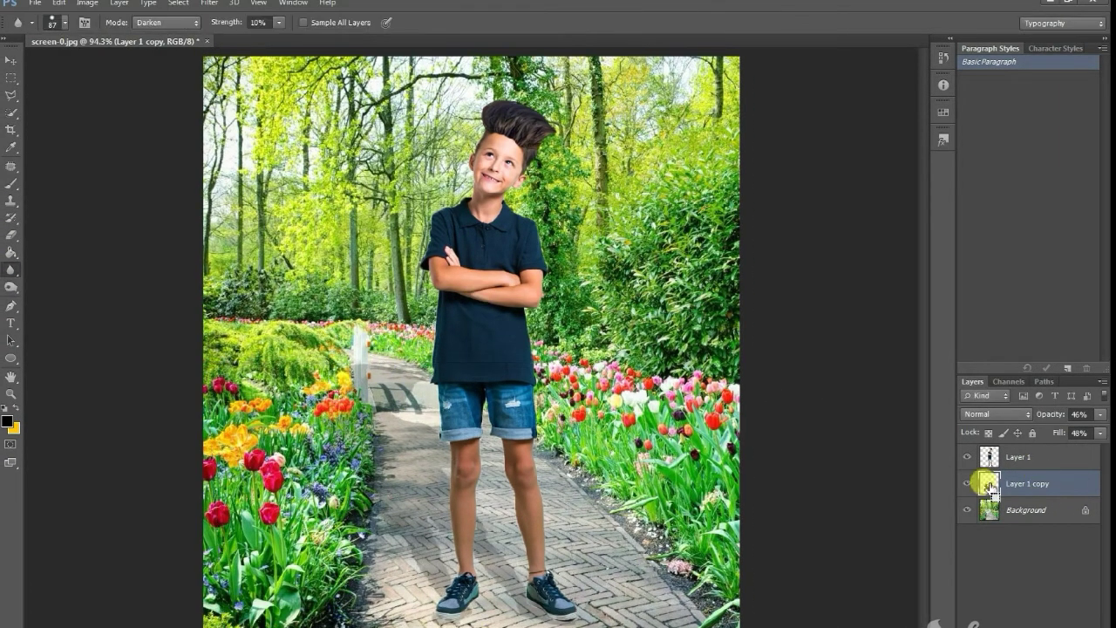
{"action": "key", "text": "e"}
{"action": "right_click", "coordinate": [339, 420]}
{"action": "key", "text": "Escape"}
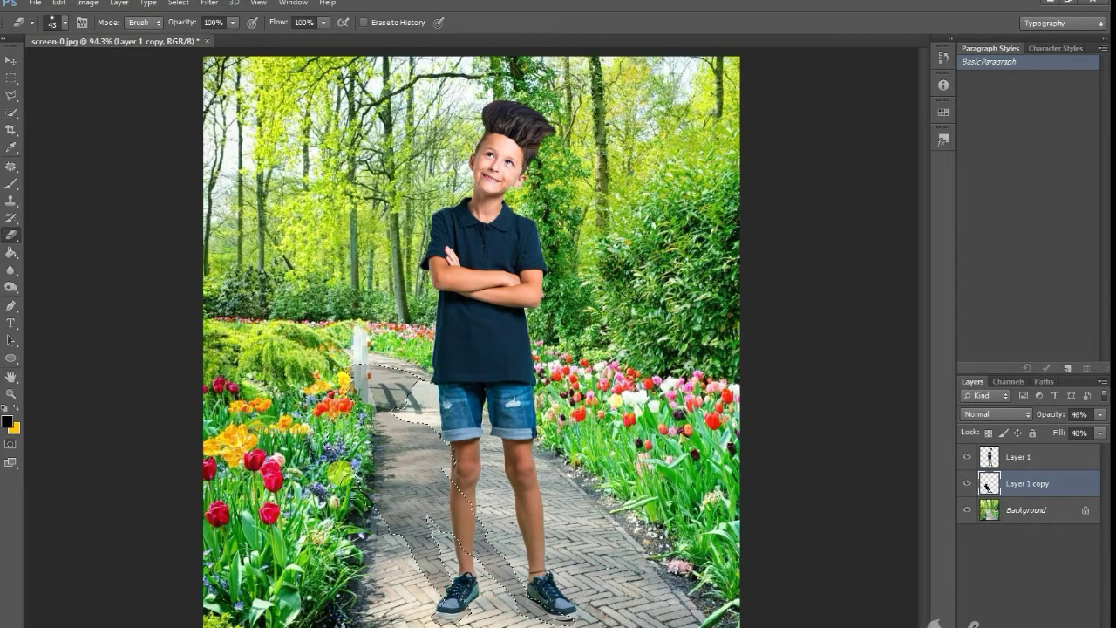
{"action": "key", "text": "ctrl+d"}
- Lighten areas of the shadow with the Dodge tool at 54 px, 97% hardness
{"action": "key", "text": "o"}
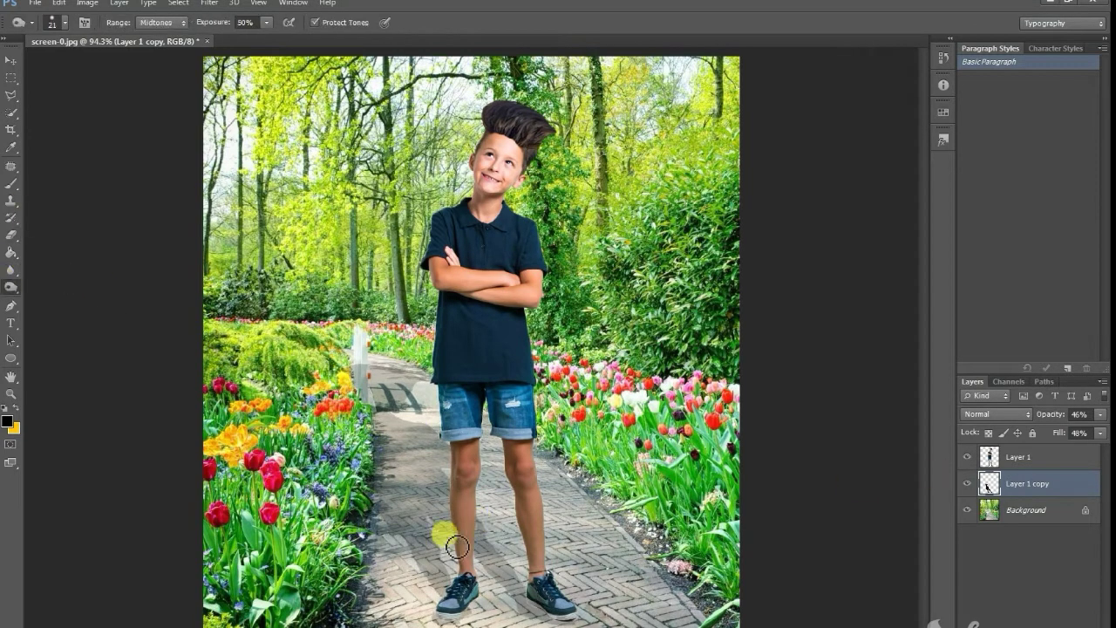
{"action": "right_click", "coordinate": [446, 534]}
{"action": "key", "text": "Escape"}
{"action": "right_click", "coordinate": [497, 573]}
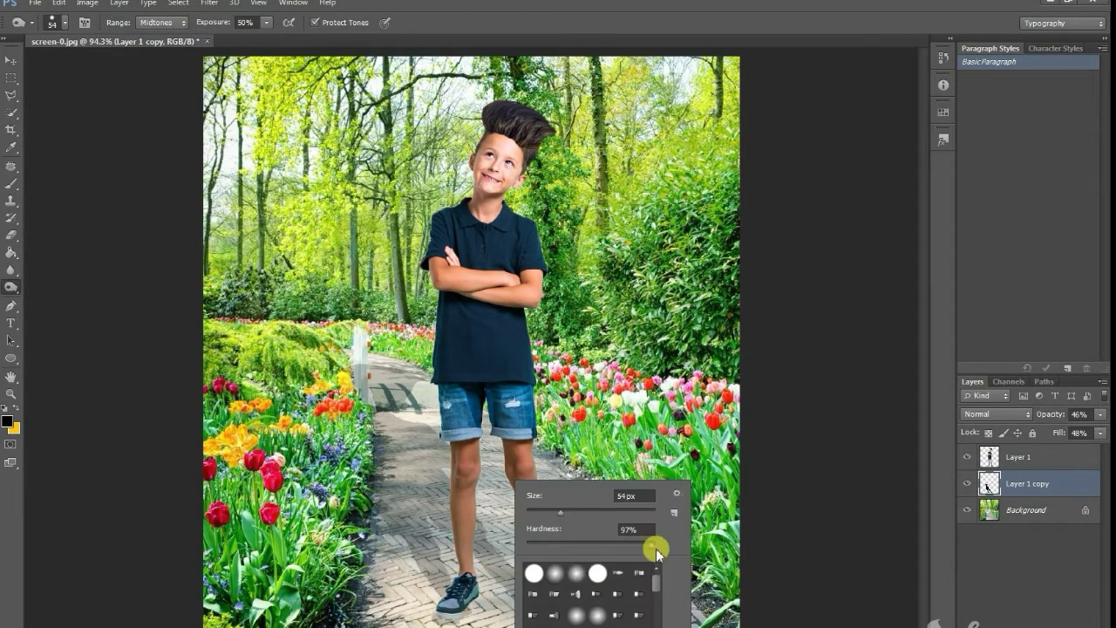
{"action": "key", "text": "Escape"}
{"action": "left_click", "coordinate": [178, 3]}
{"action": "mouse_move", "coordinate": [115, 42]}
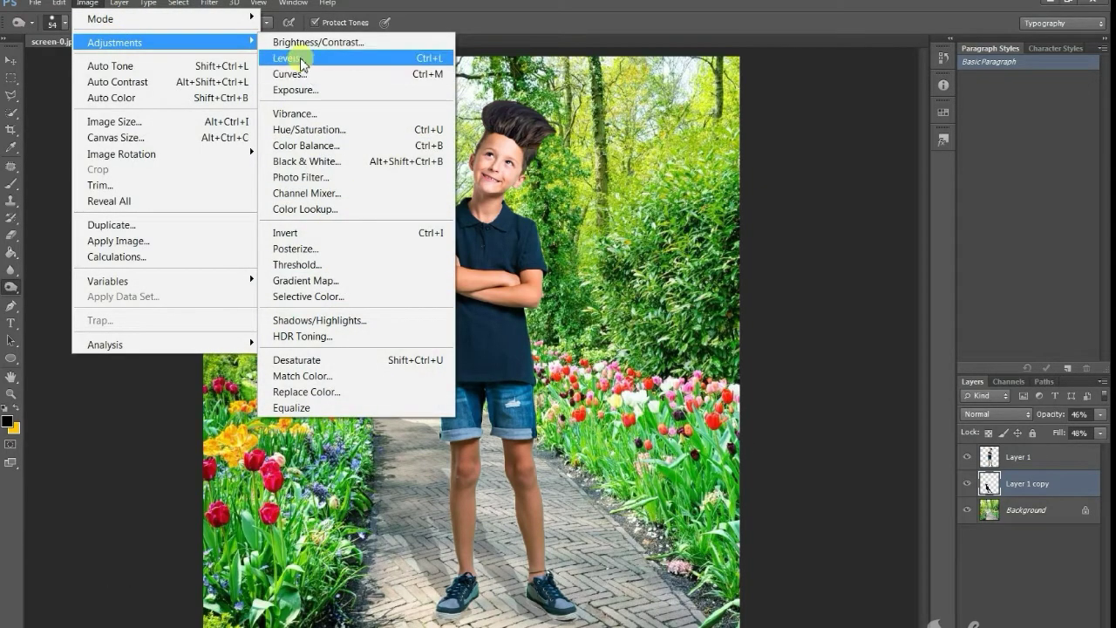
- Cancel Levels and shift Layer 1's Color Balance slightly toward cyan
{"action": "left_click", "coordinate": [309, 58]}
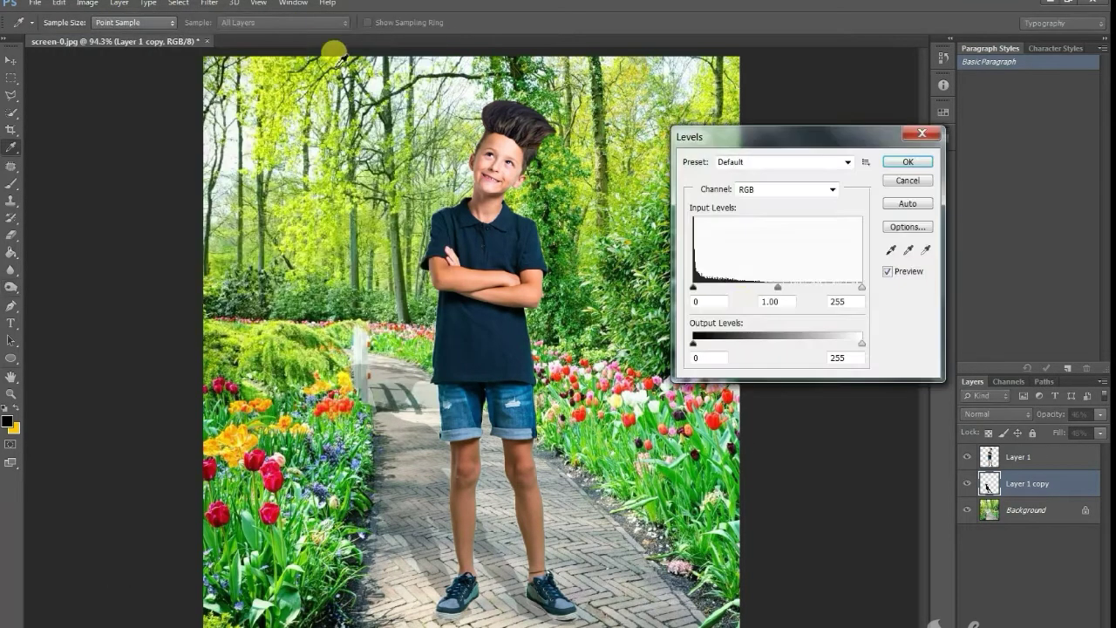
{"action": "left_click", "coordinate": [909, 180]}
{"action": "left_click", "coordinate": [1016, 456]}
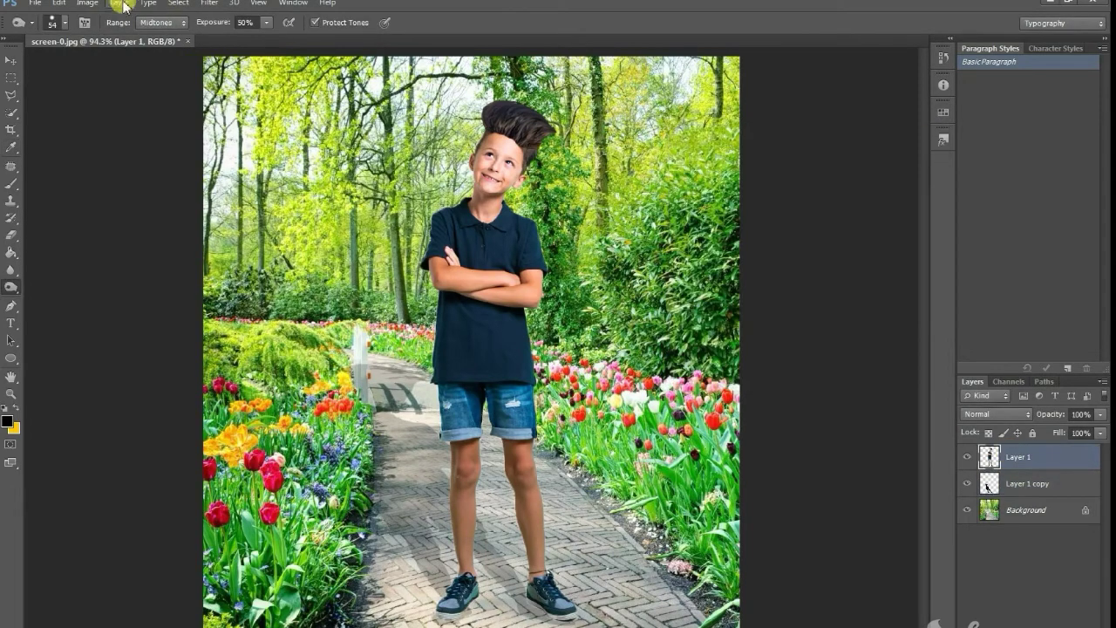
{"action": "left_click", "coordinate": [87, 2]}
{"action": "left_click", "coordinate": [348, 150]}
{"action": "left_click_drag", "start_coordinate": [751, 186], "coordinate": [743, 194]}
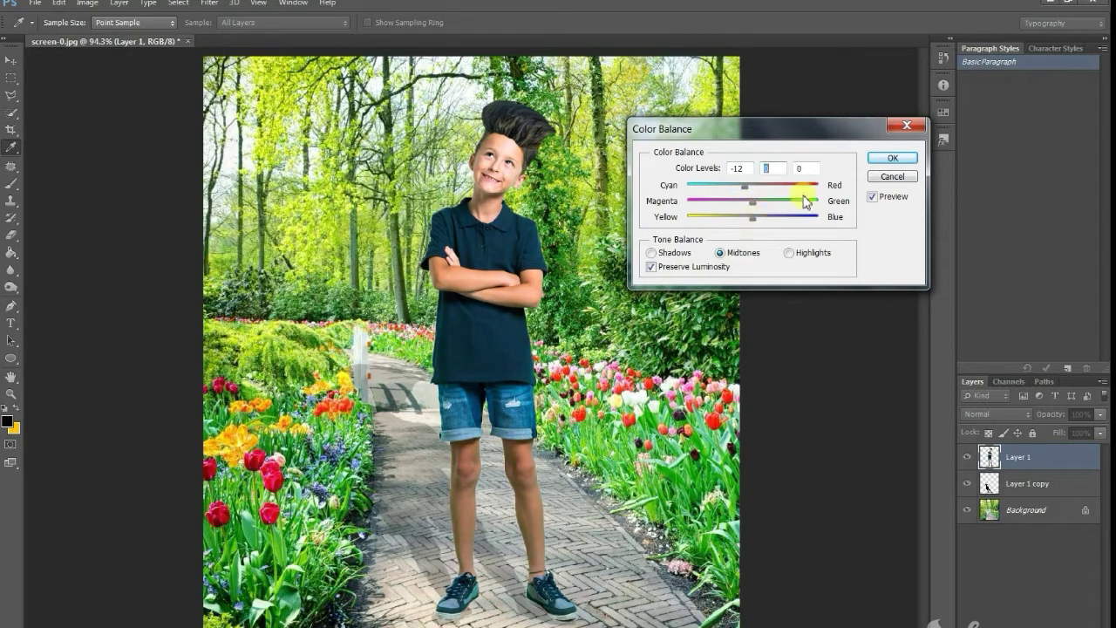
{"action": "key", "text": "Return"}
- Remove the Layer 1 copy shadow and apply a Gaussian Blur to the Background
{"action": "key", "text": "o"}
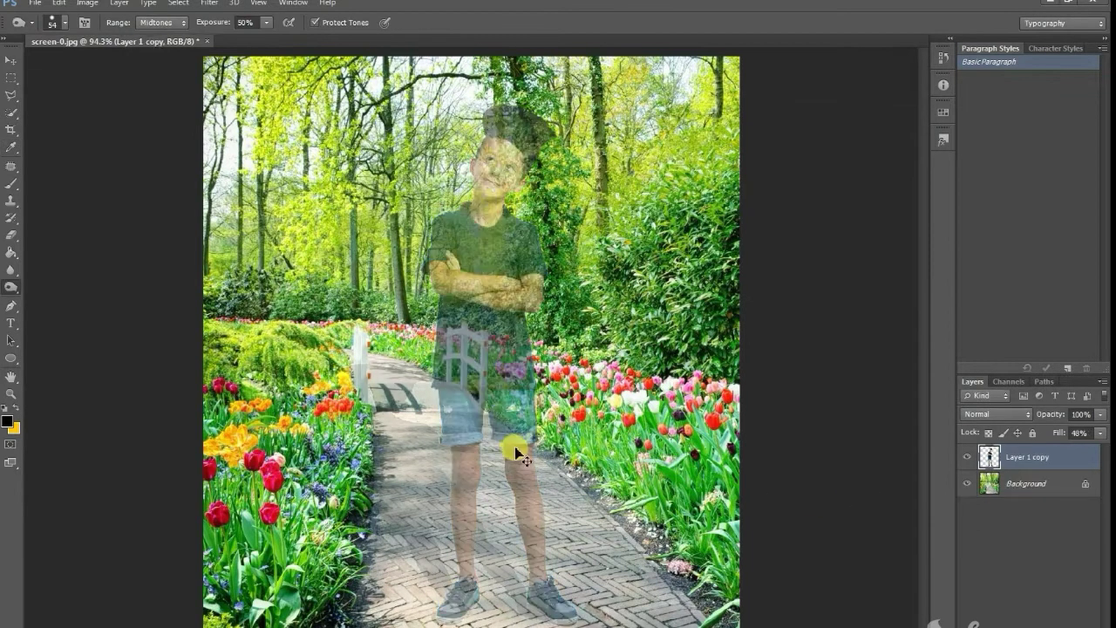
{"action": "left_click", "coordinate": [1028, 482]}
{"action": "key", "text": "Delete"}
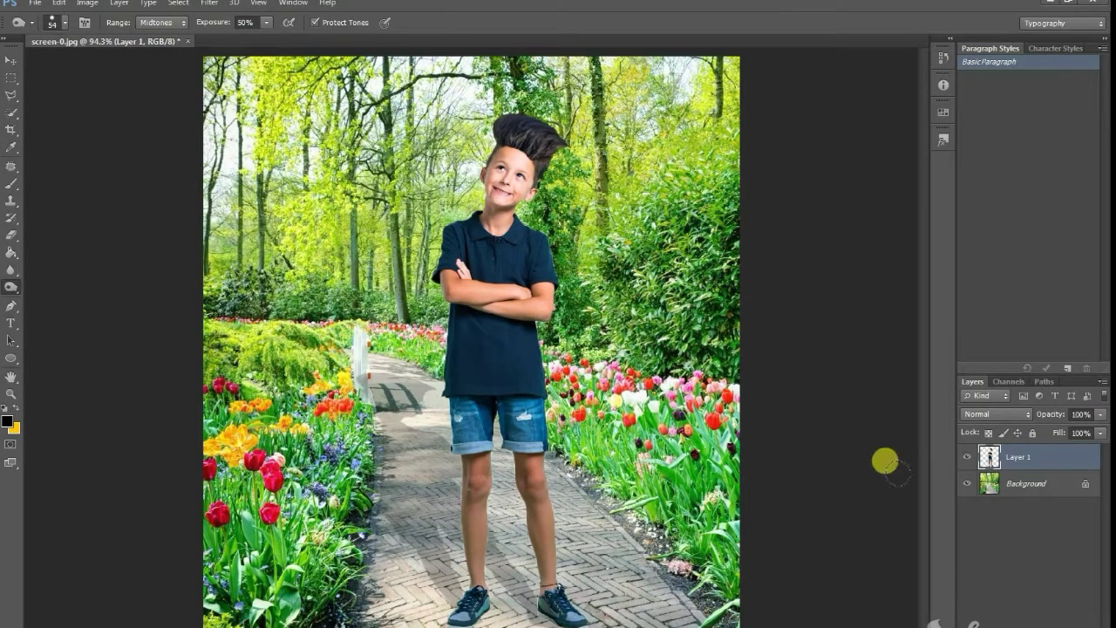
{"action": "left_click", "coordinate": [1025, 483]}
{"action": "left_click", "coordinate": [209, 2]}
{"action": "left_click", "coordinate": [387, 209]}
{"action": "key", "text": "Return"}
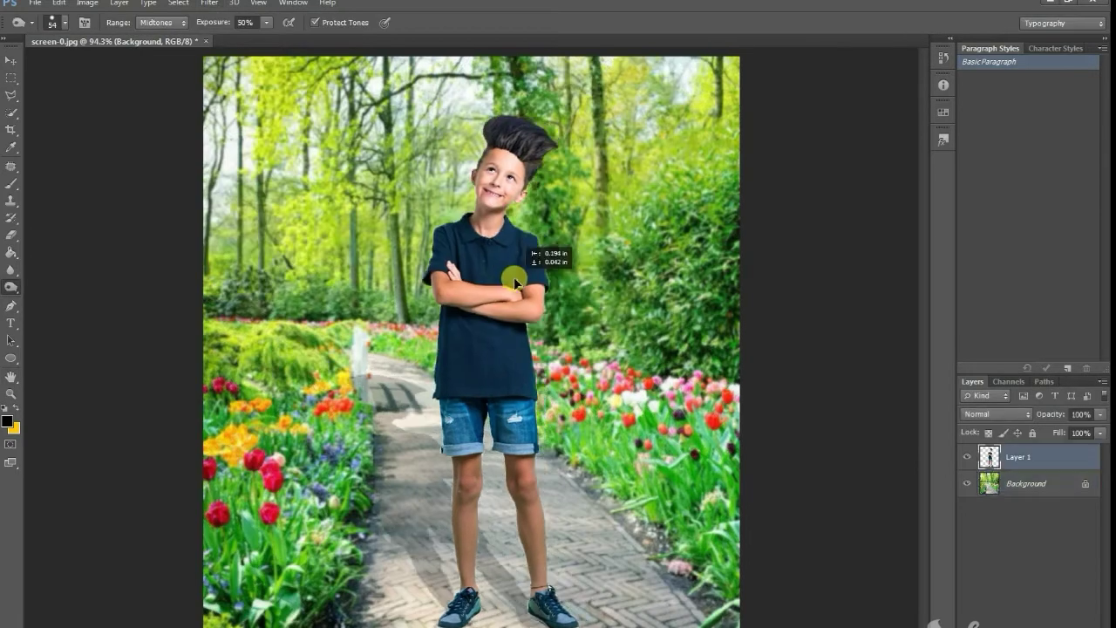
- Zoom in close on the boy's face and set the Eraser brush to 7 px
{"action": "key", "text": "z"}
{"action": "left_click_drag", "start_coordinate": [567, 179], "coordinate": [662, 180]}
{"action": "key", "text": "e"}
{"action": "right_click", "coordinate": [491, 325]}
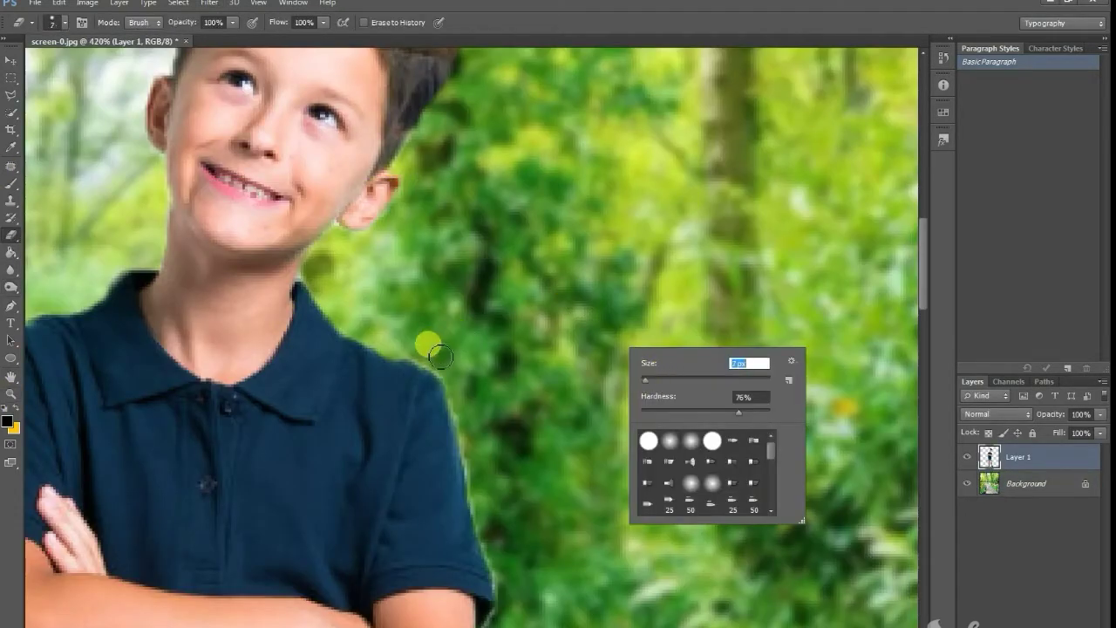
- Erase fringe pixels around the boy's outline with a 1 px eraser at close zoom
{"action": "key", "text": "Return"}
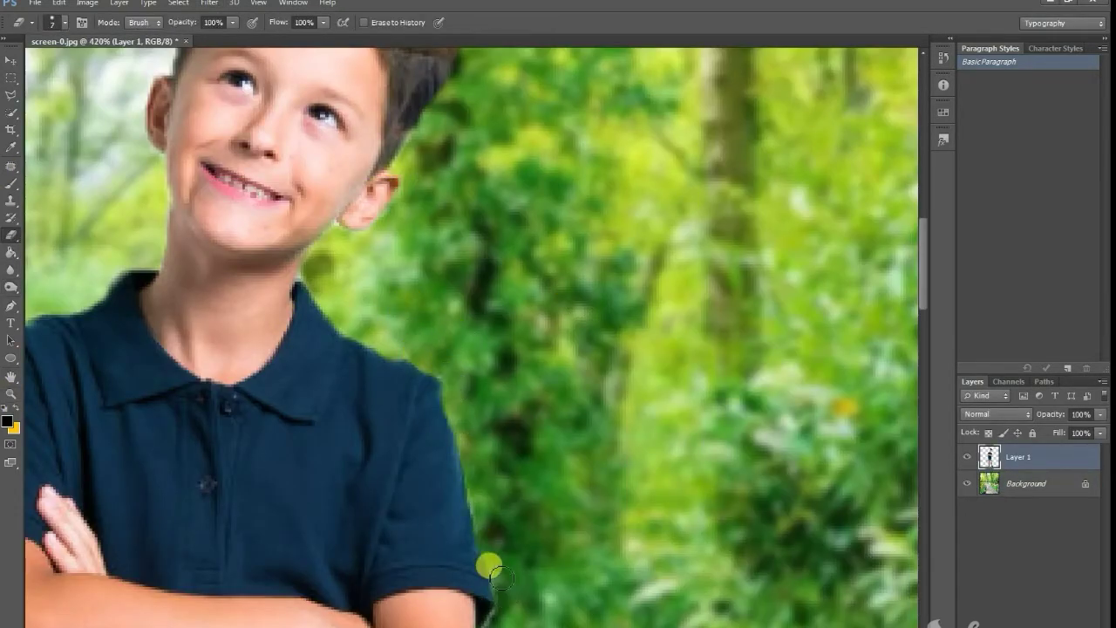
{"action": "scroll", "coordinate": [481, 507], "scroll_direction": "left", "scroll_amount": 3}
{"action": "scroll", "coordinate": [536, 504], "scroll_direction": "left", "scroll_amount": 6}
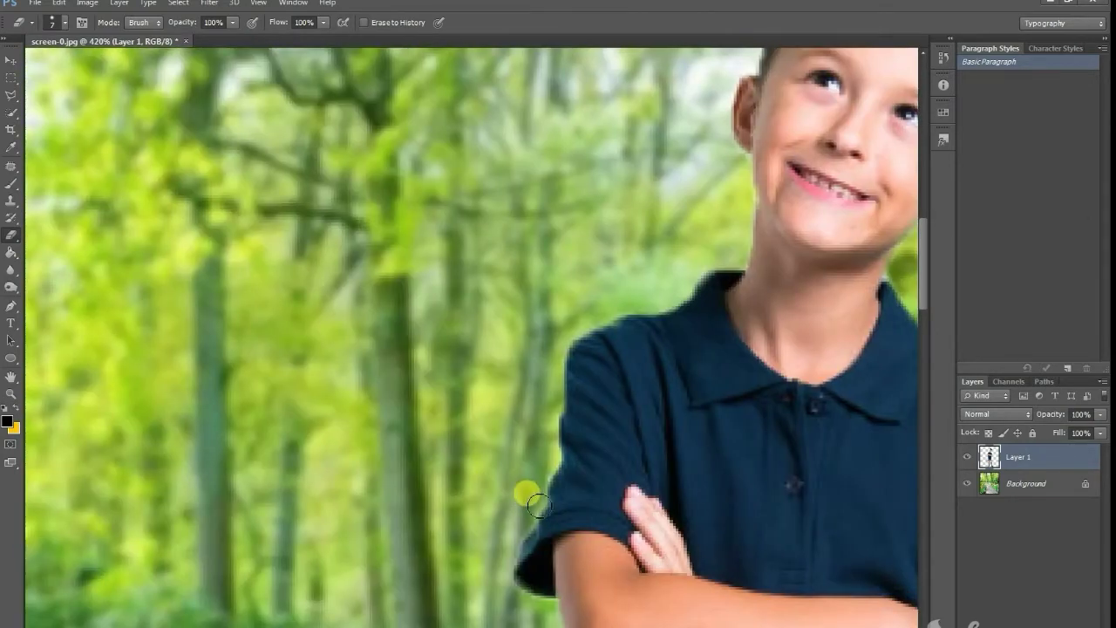
{"action": "scroll", "coordinate": [676, 523], "scroll_direction": "up", "scroll_amount": 5}
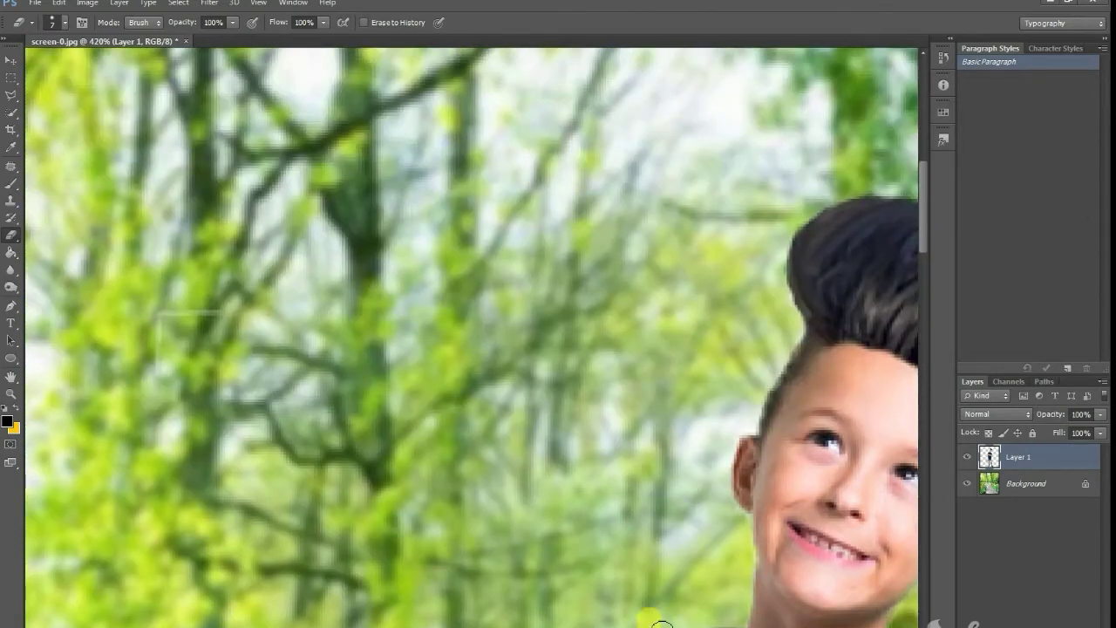
{"action": "scroll", "coordinate": [867, 219], "scroll_direction": "right", "scroll_amount": 10}
{"action": "scroll", "coordinate": [420, 161], "scroll_direction": "down", "scroll_amount": 10}
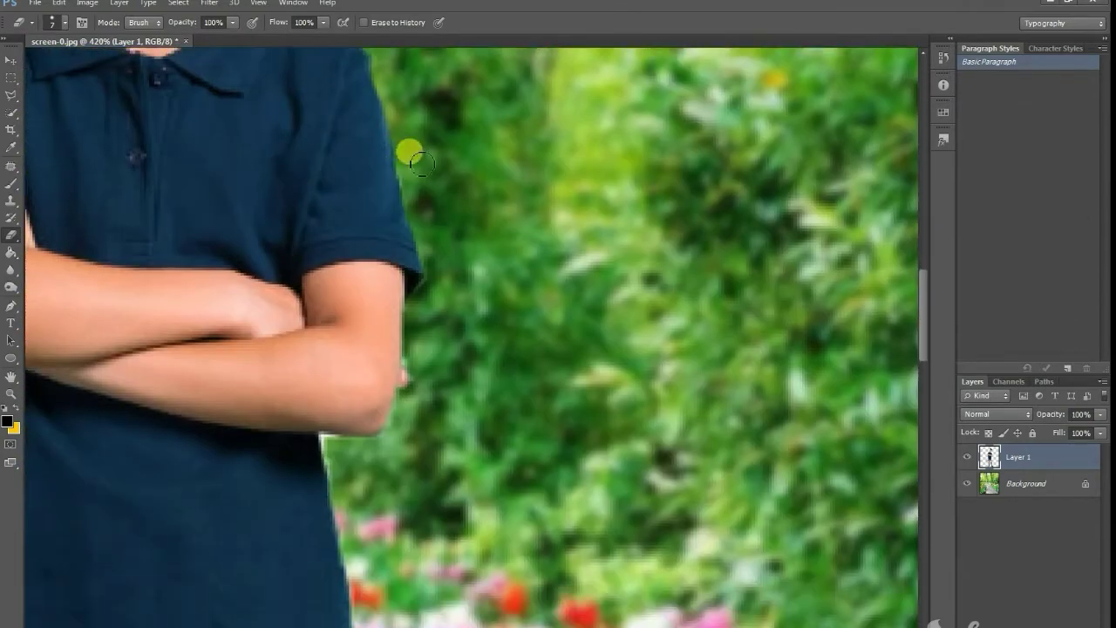
{"action": "right_click", "coordinate": [343, 480]}
{"action": "type", "text": "1"}
{"action": "key", "text": "Return"}
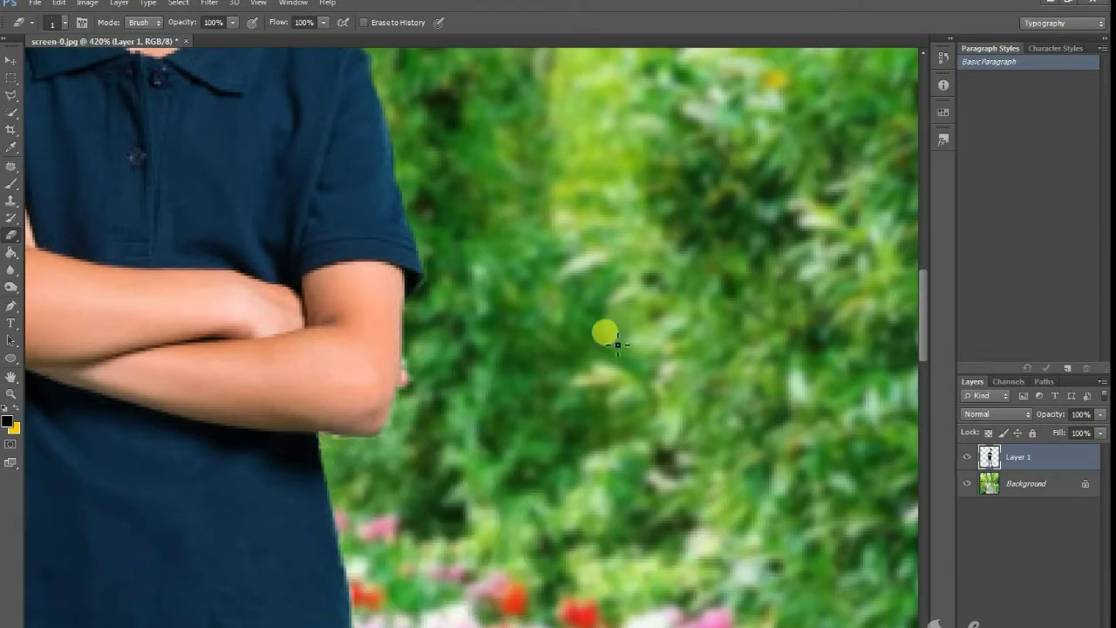
- Erase the remaining halo along the shirt, arms, shorts and legs with a 10 px eraser
{"action": "left_click", "coordinate": [926, 358]}
{"action": "right_click", "coordinate": [568, 343]}
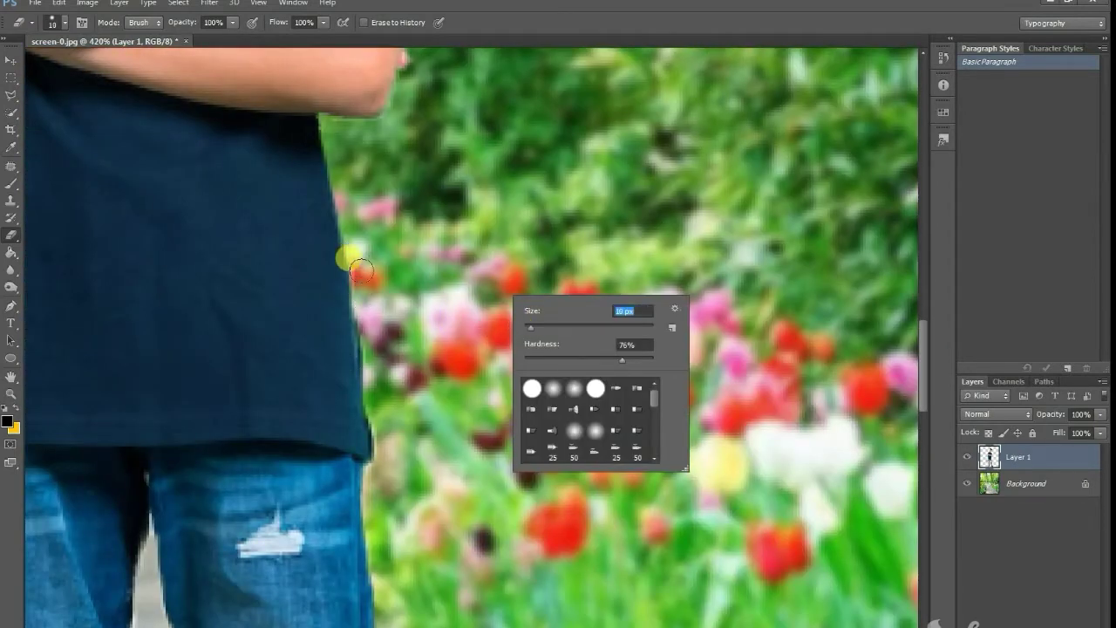
{"action": "key", "text": "Return"}
{"action": "scroll", "coordinate": [586, 310], "scroll_direction": "down", "scroll_amount": 5}
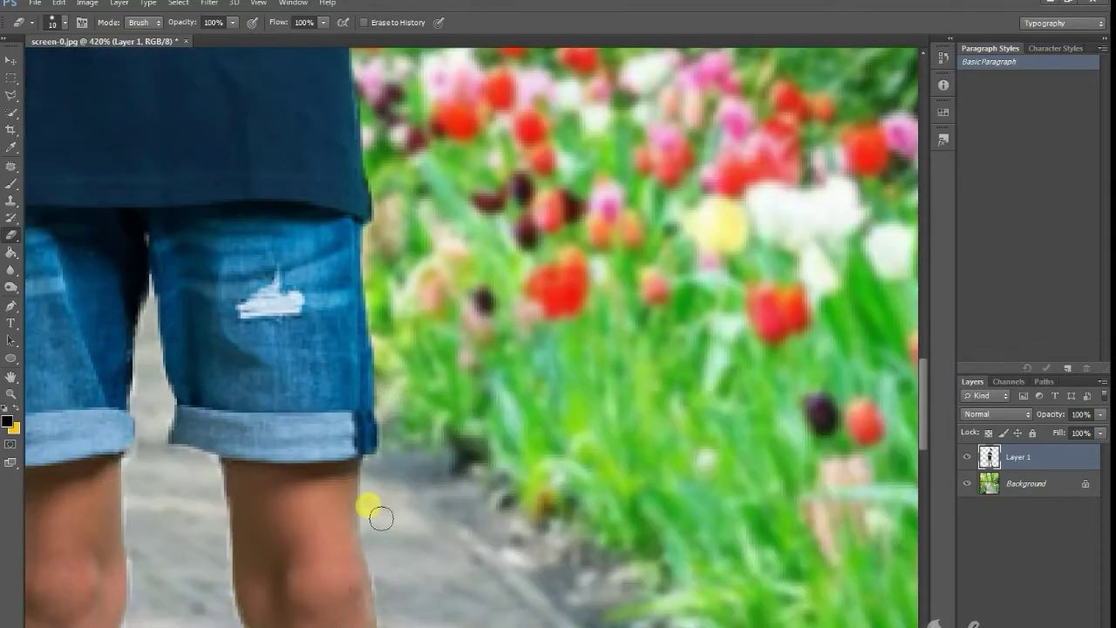
{"action": "scroll", "coordinate": [937, 385], "scroll_direction": "down", "scroll_amount": 10}
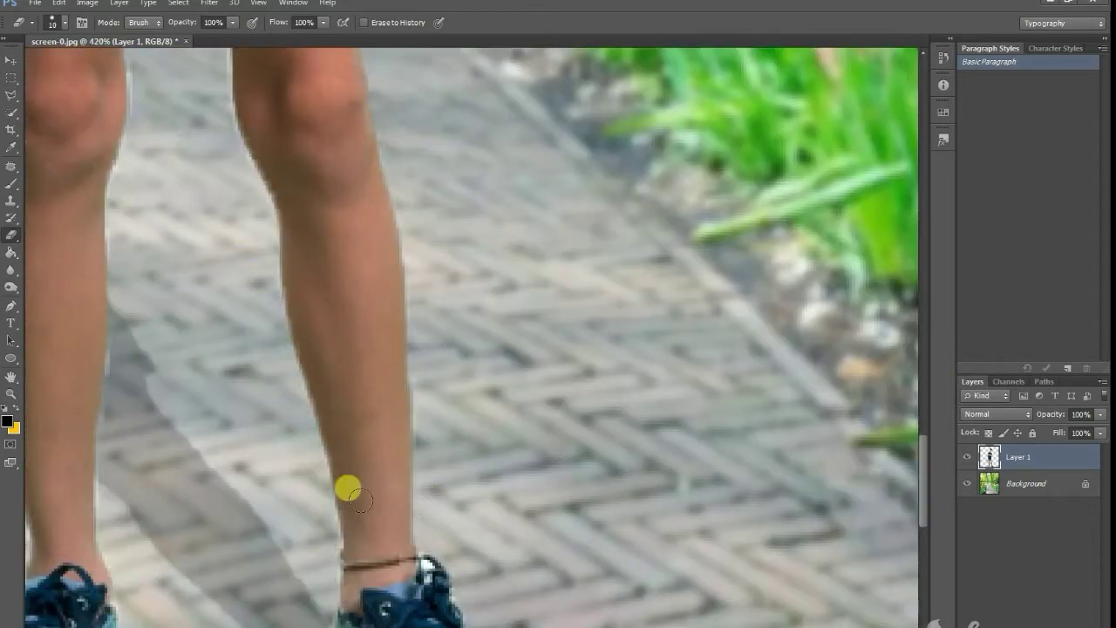
{"action": "scroll", "coordinate": [650, 527], "scroll_direction": "left", "scroll_amount": 10}
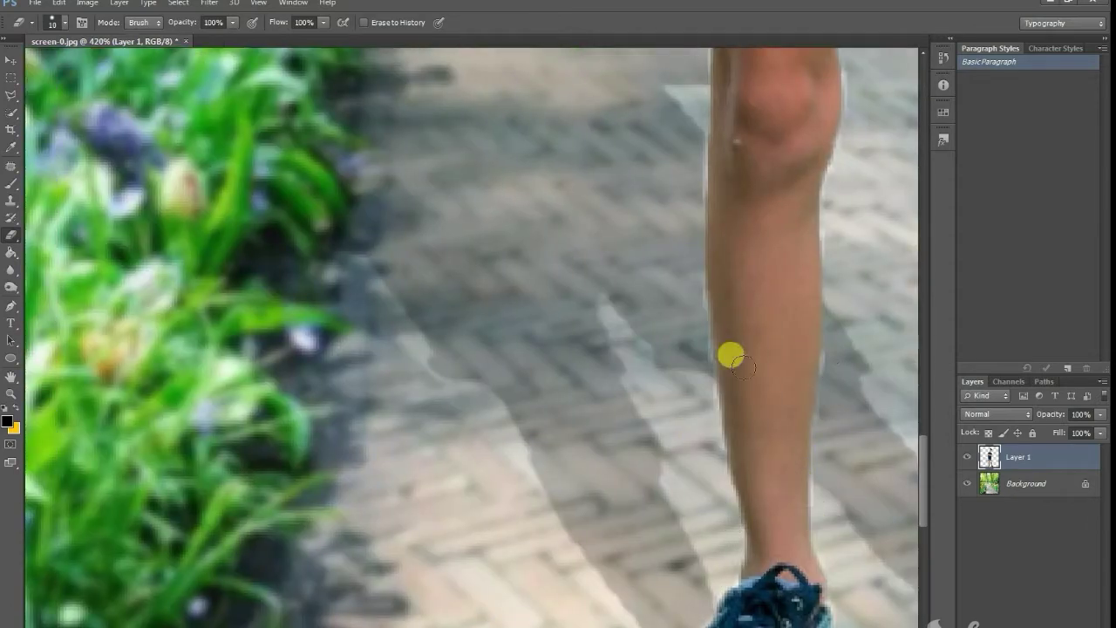
{"action": "scroll", "coordinate": [922, 393], "scroll_direction": "up", "scroll_amount": 10}
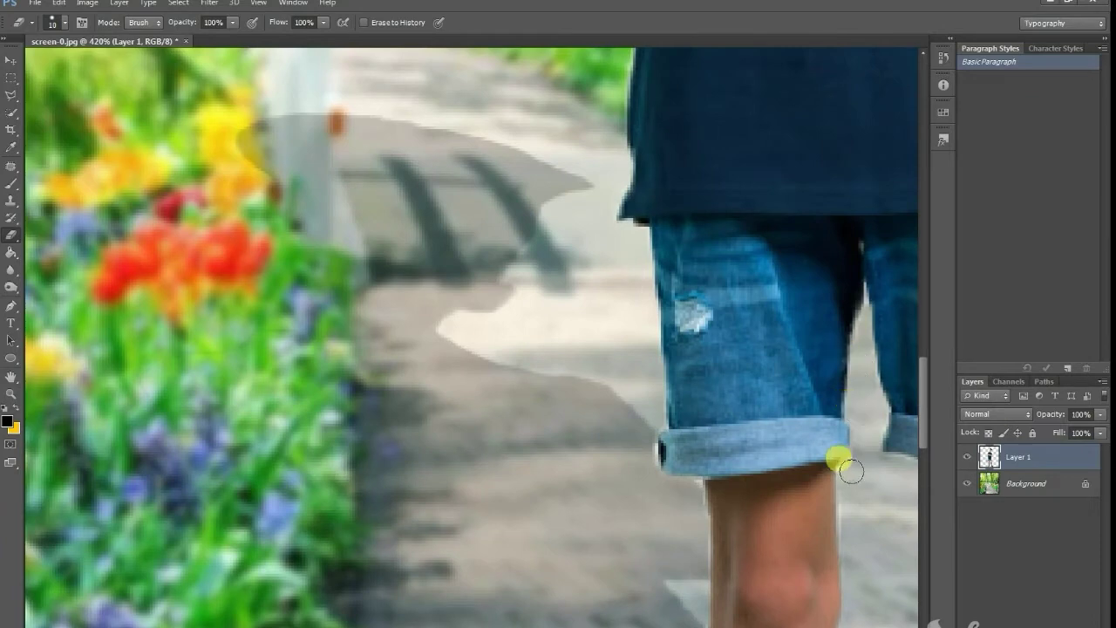
{"action": "scroll", "coordinate": [850, 470], "scroll_direction": "right", "scroll_amount": 2}
{"action": "scroll", "coordinate": [184, 515], "scroll_direction": "right", "scroll_amount": 10}
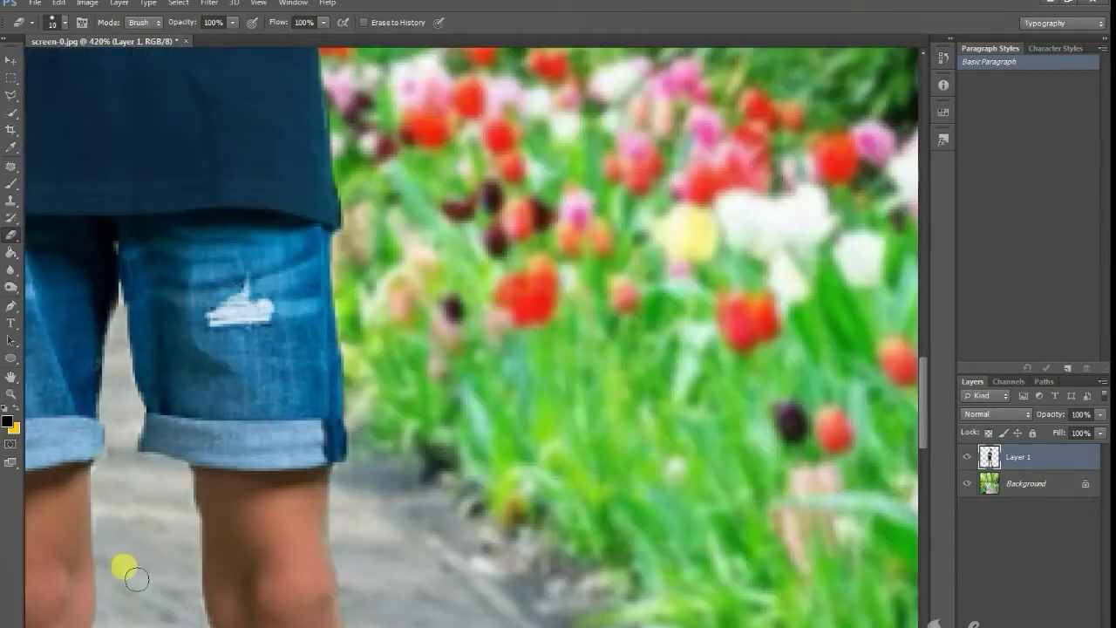
{"action": "key", "text": "z"}
{"action": "right_click", "coordinate": [213, 392]}
{"action": "left_click", "coordinate": [231, 394]}
- Paint a soft black spot on a new layer, lower its opacity and stretch it under the shoe
{"action": "left_click", "coordinate": [493, 587]}
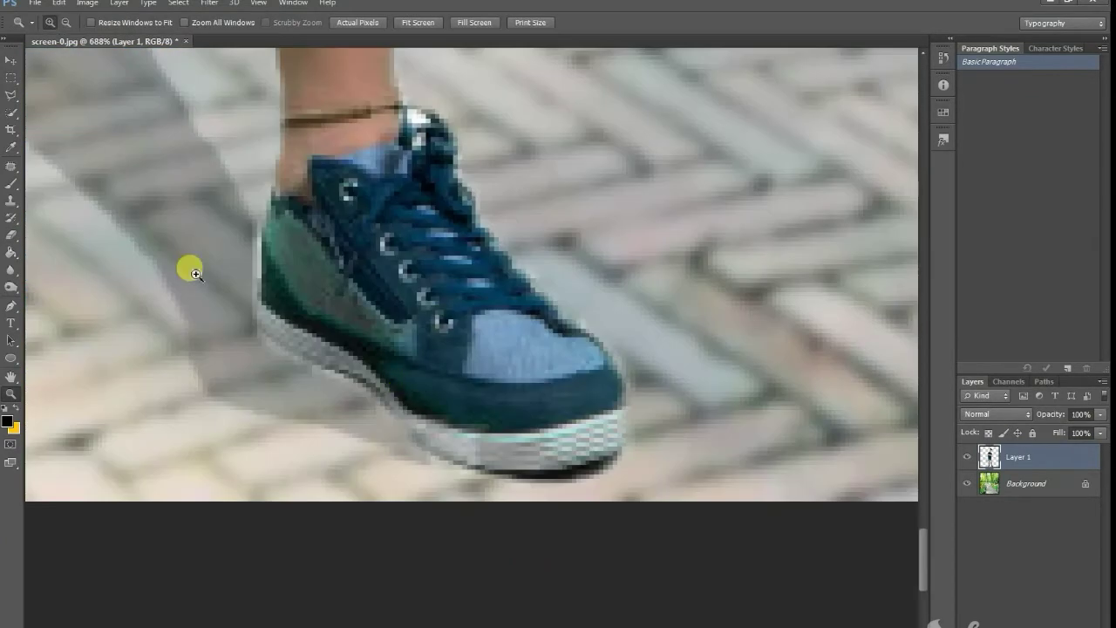
{"action": "key", "text": "b"}
{"action": "key", "text": "ctrl+shift+alt+n"}
{"action": "right_click", "coordinate": [672, 392]}
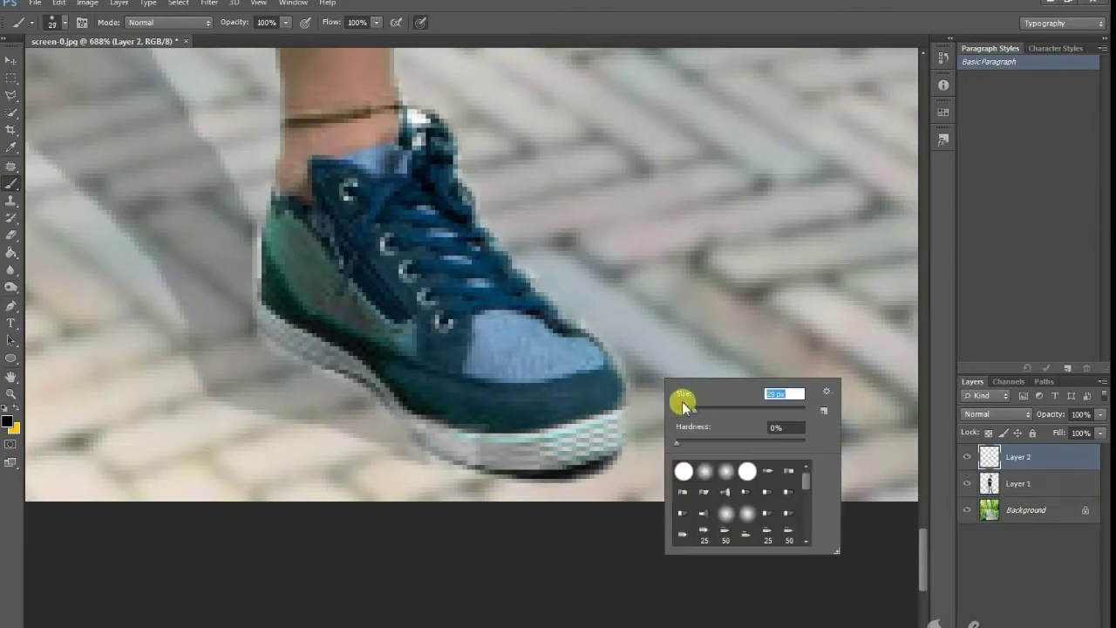
{"action": "left_click", "coordinate": [752, 272]}
{"action": "left_click_drag", "start_coordinate": [741, 299], "coordinate": [801, 389]}
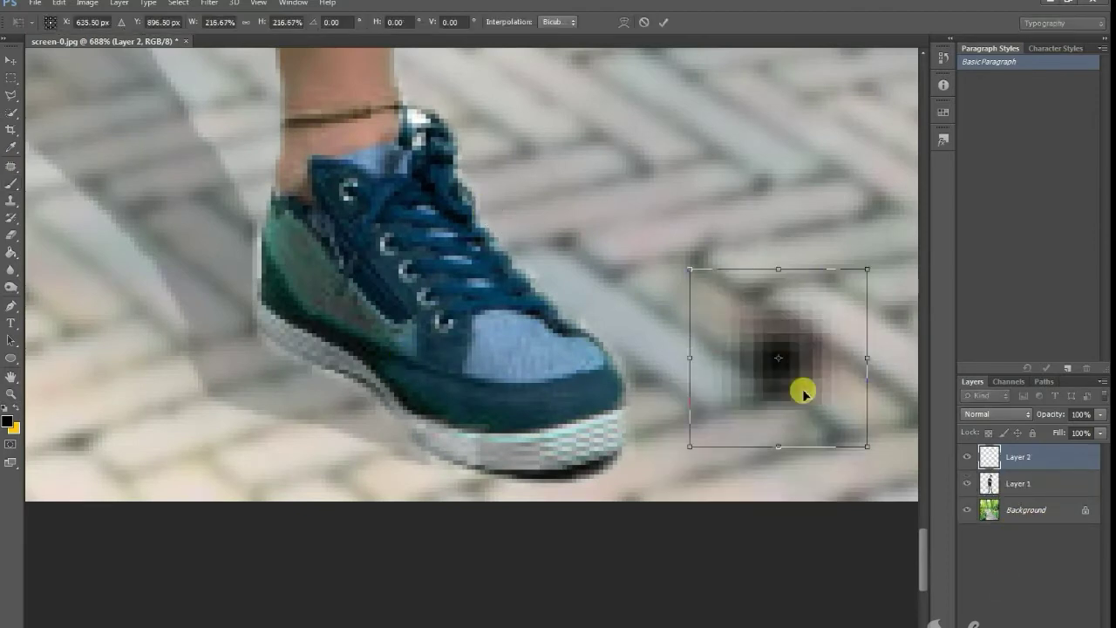
{"action": "left_click", "coordinate": [1081, 448]}
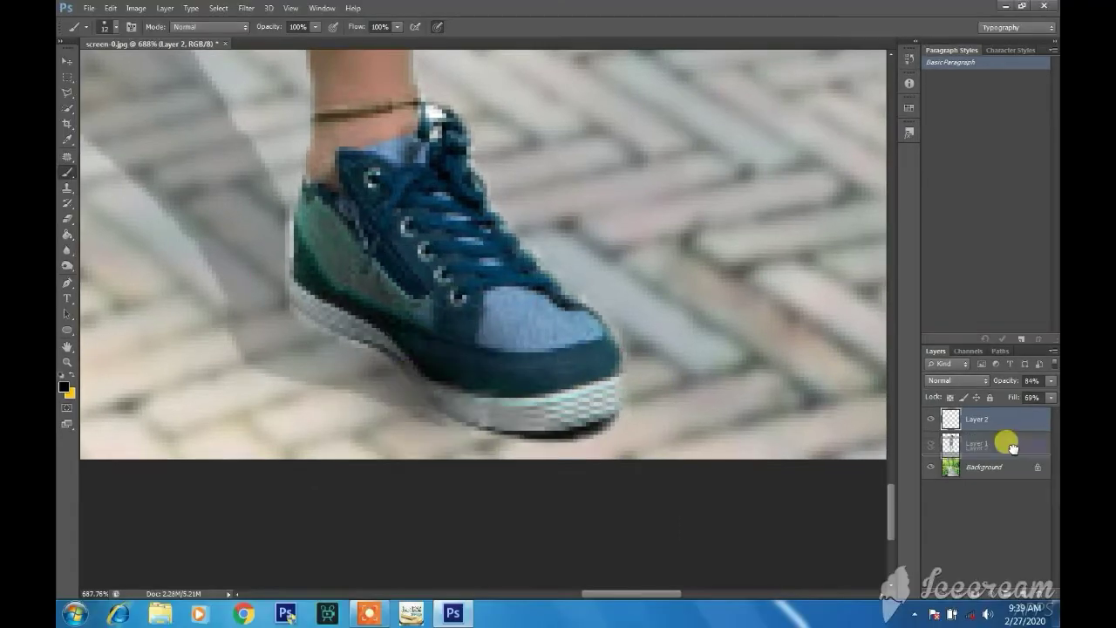
{"action": "left_click_drag", "start_coordinate": [1011, 448], "coordinate": [1011, 416]}
{"action": "mouse_move", "coordinate": [427, 389]}
{"action": "left_mouse_down"}
{"action": "mouse_move", "coordinate": [390, 399]}
{"action": "mouse_move", "coordinate": [528, 473]}
{"action": "left_mouse_up"}
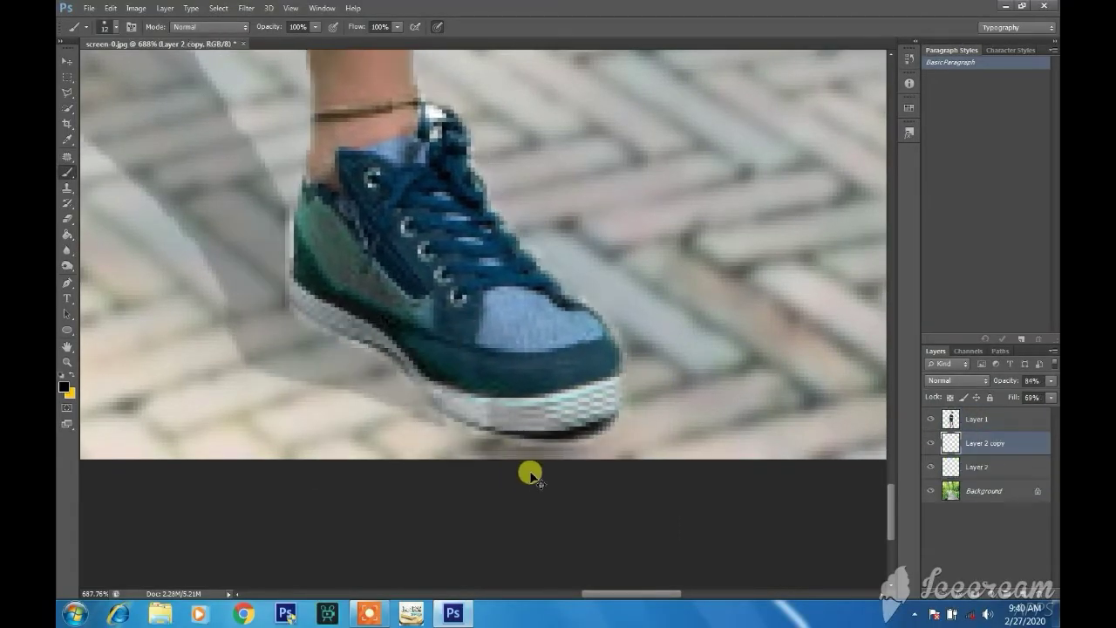
- Stack duplicates of the shoe shadow, nudging one right under the other shoe
{"action": "key", "text": "ctrl+j"}
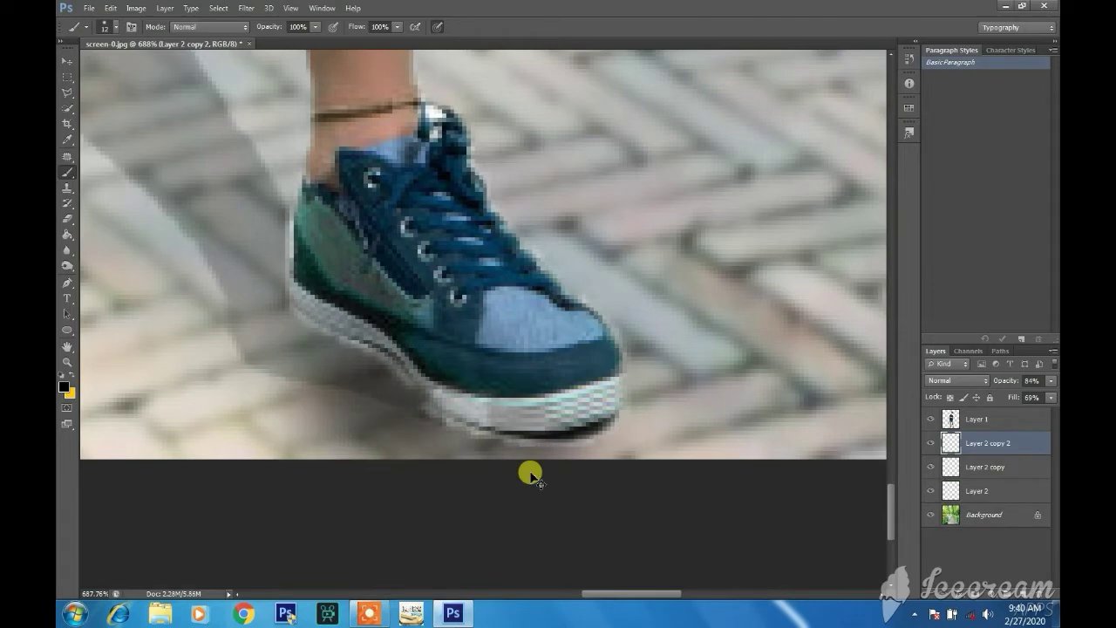
{"action": "key", "text": "ctrl+j"}
{"action": "key", "text": "ctrl+j"}
{"action": "key", "text": "ctrl+t"}
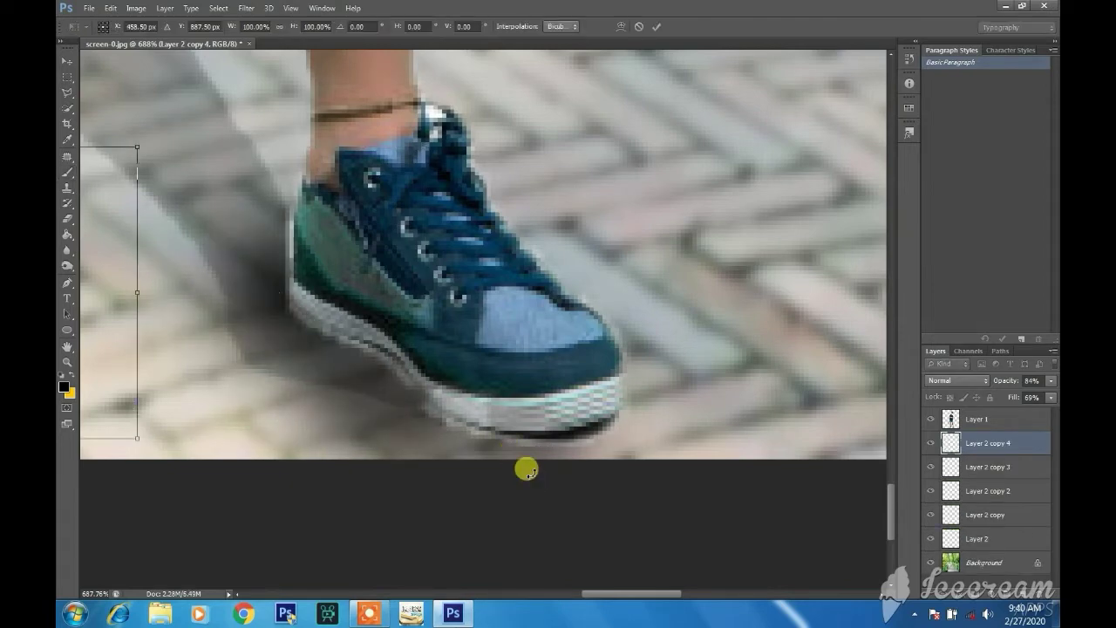
{"action": "scroll", "coordinate": [570, 560], "scroll_direction": "left", "scroll_amount": 5}
{"action": "scroll", "coordinate": [569, 560], "scroll_direction": "right", "scroll_amount": 5}
{"action": "key", "text": "shift+Right"}
{"action": "key", "text": "shift+Right"}
{"action": "key", "text": "shift+Right"}
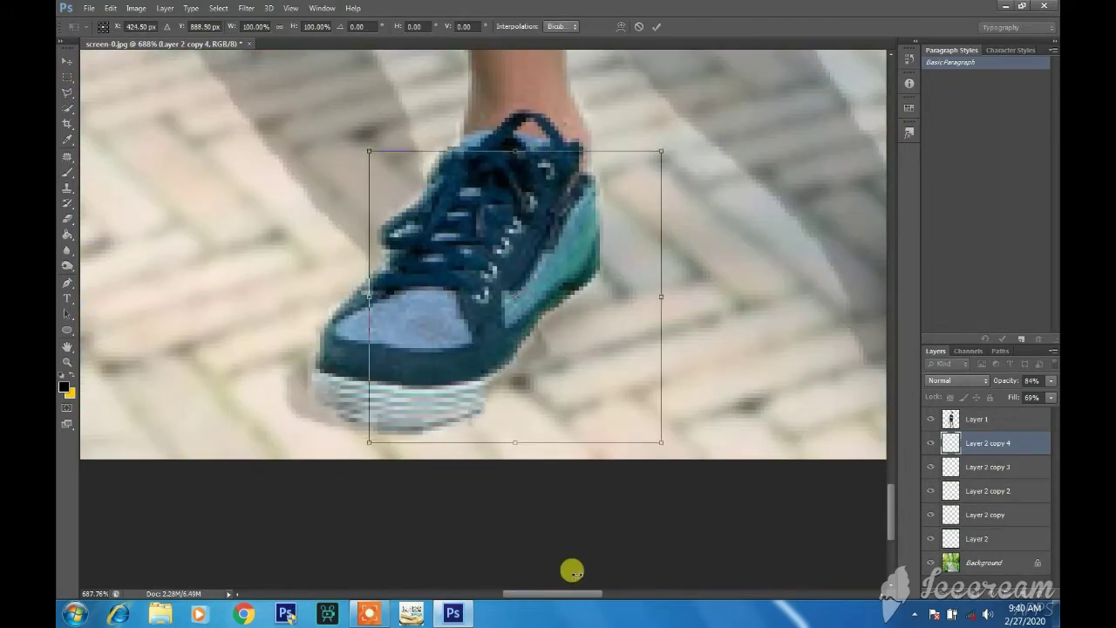
{"action": "key", "text": "Return"}
{"action": "key", "text": "b"}
{"action": "key", "text": "ctrl+j"}
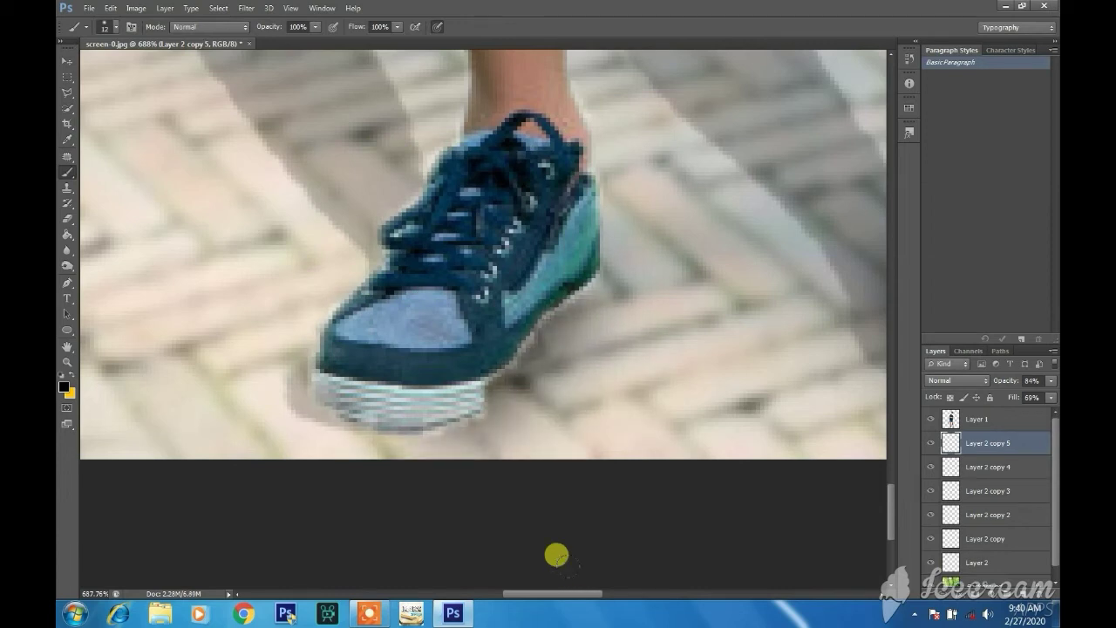
{"action": "key", "text": "ctrl+j"}
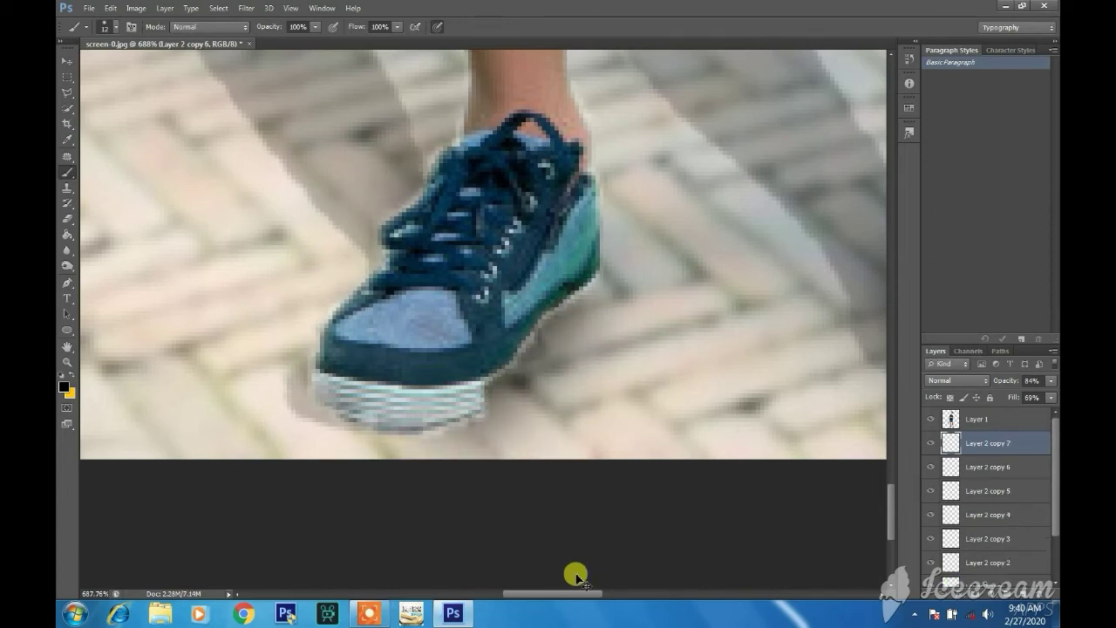
- Fit the image in the window and add a 'YOUR NAME' text layer
{"action": "key", "text": "z"}
{"action": "key", "text": "ctrl+0"}
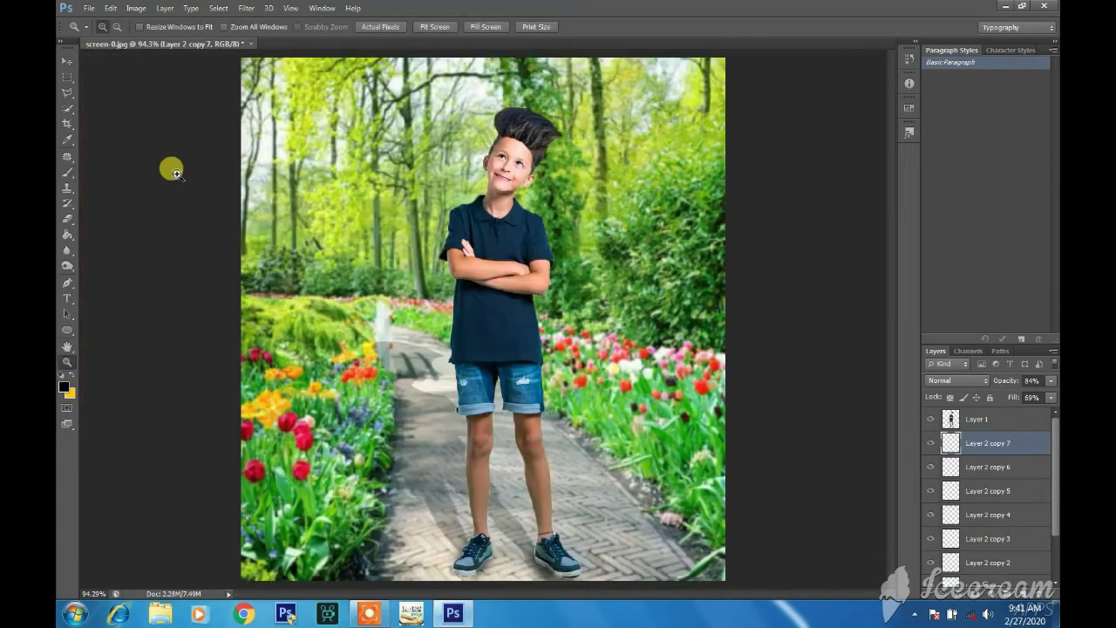
{"action": "key", "text": "t"}
{"action": "type", "text": "YOUR NAME"}
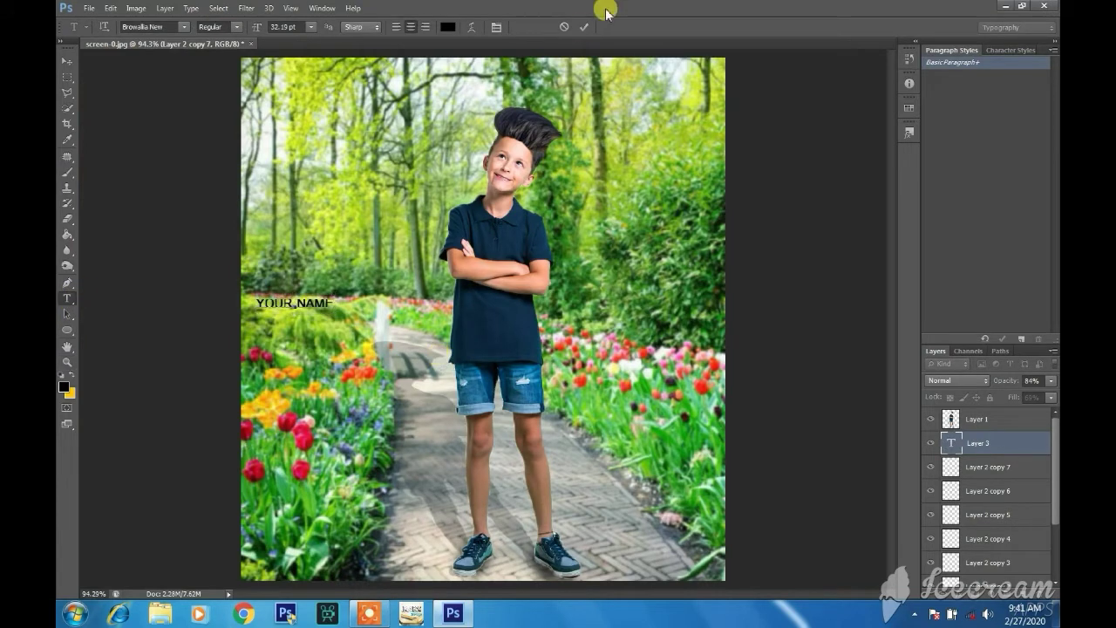
{"action": "left_click", "coordinate": [584, 27]}
- Enlarge the YOUR NAME text, tilt it upward and place it over the upper-left trees
{"action": "key", "text": "ctrl+t"}
{"action": "left_click_drag", "start_coordinate": [334, 306], "coordinate": [489, 229]}
{"action": "left_click_drag", "start_coordinate": [366, 210], "coordinate": [375, 152]}
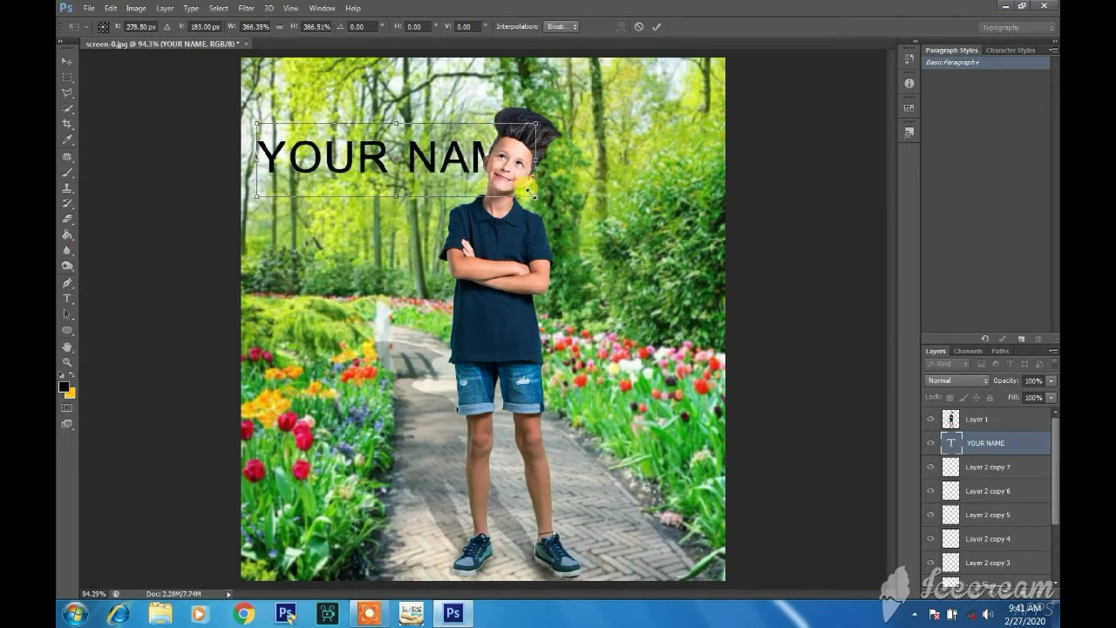
{"action": "left_click_drag", "start_coordinate": [514, 131], "coordinate": [504, 95]}
{"action": "left_click_drag", "start_coordinate": [375, 144], "coordinate": [396, 151]}
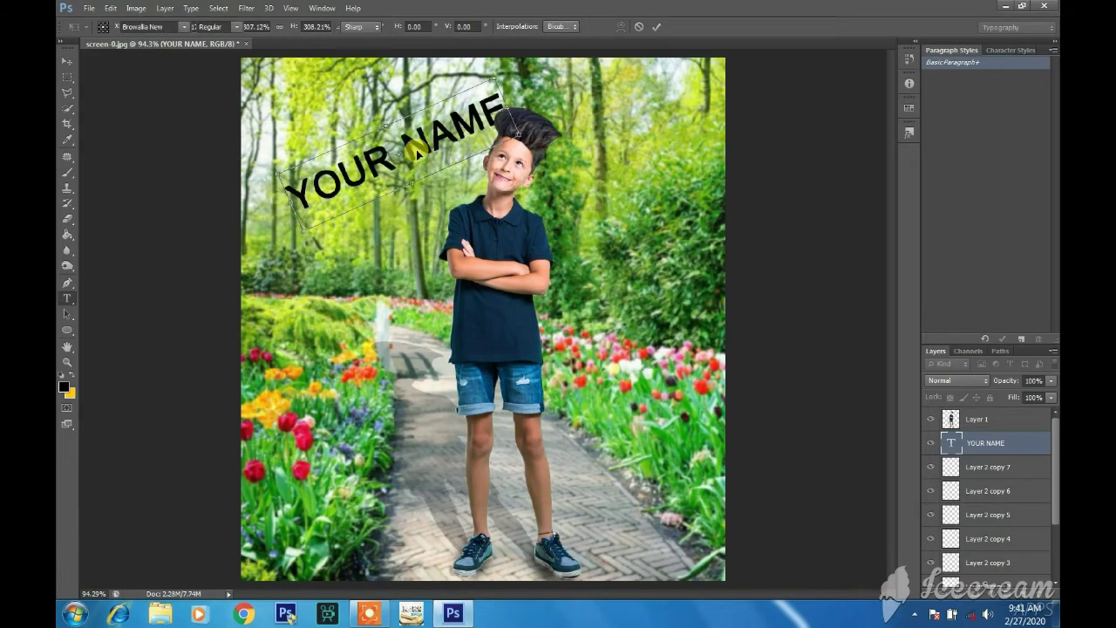
{"action": "key", "text": "Return"}
- Break the text into two lines, YOUR above NAME, and confirm its size
{"action": "left_click", "coordinate": [415, 137]}
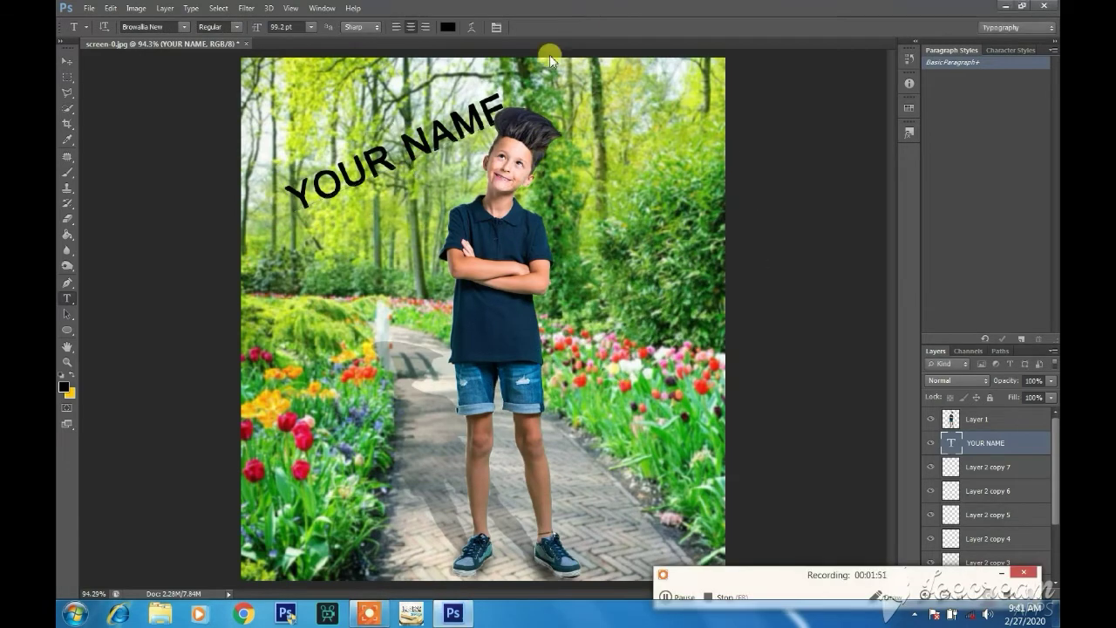
{"action": "key", "text": "Return"}
{"action": "left_click", "coordinate": [584, 27]}
{"action": "key", "text": "ctrl+t"}
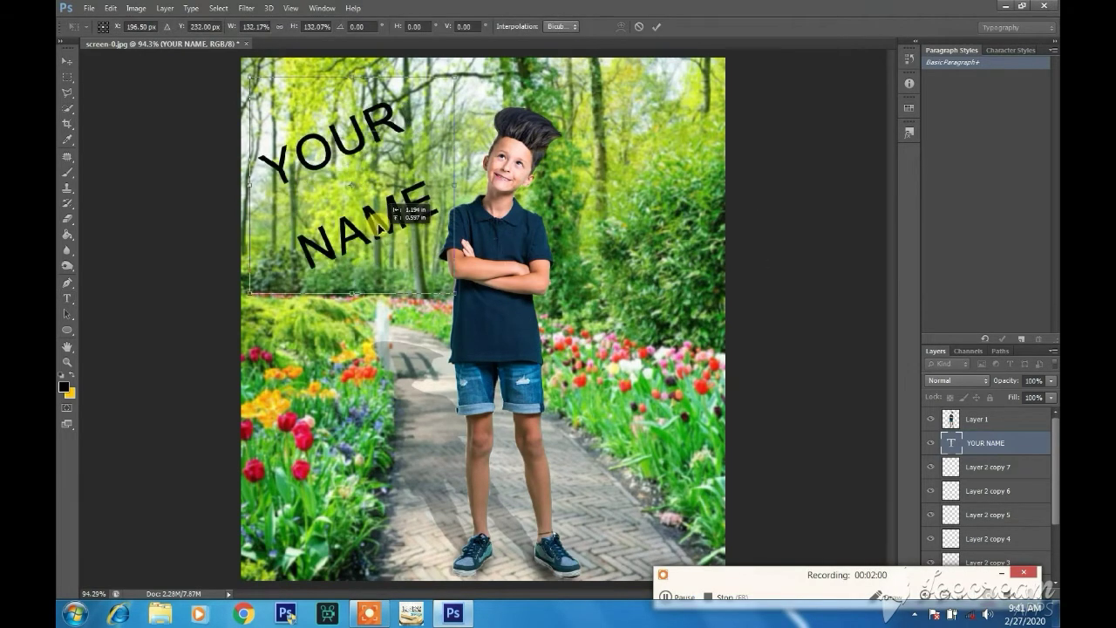
{"action": "key", "text": "Return"}
- Change the YOUR NAME text's font to Commando
{"action": "left_click", "coordinate": [153, 27]}
{"action": "left_click", "coordinate": [234, 283]}
{"action": "left_click", "coordinate": [184, 27]}
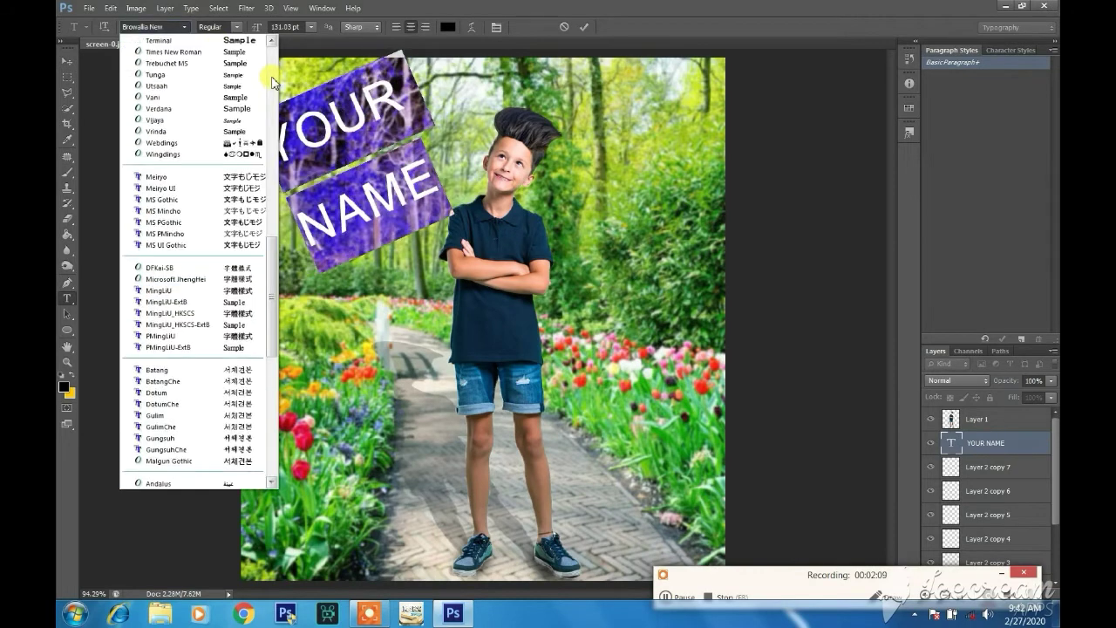
{"action": "scroll", "coordinate": [201, 175], "scroll_direction": "down", "scroll_amount": 5}
{"action": "left_click", "coordinate": [224, 45]}
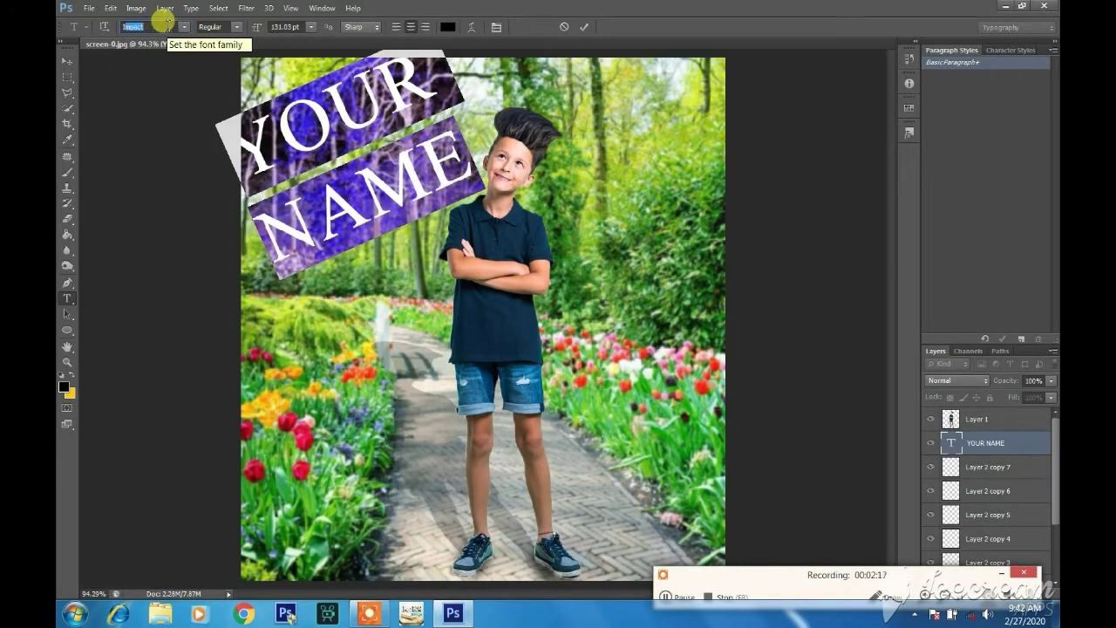
{"action": "key", "text": "Return"}
- Resize and reposition the Commando text, then set yellow as the foreground colour
{"action": "key", "text": "ctrl+t"}
{"action": "left_click_drag", "start_coordinate": [419, 149], "coordinate": [407, 126]}
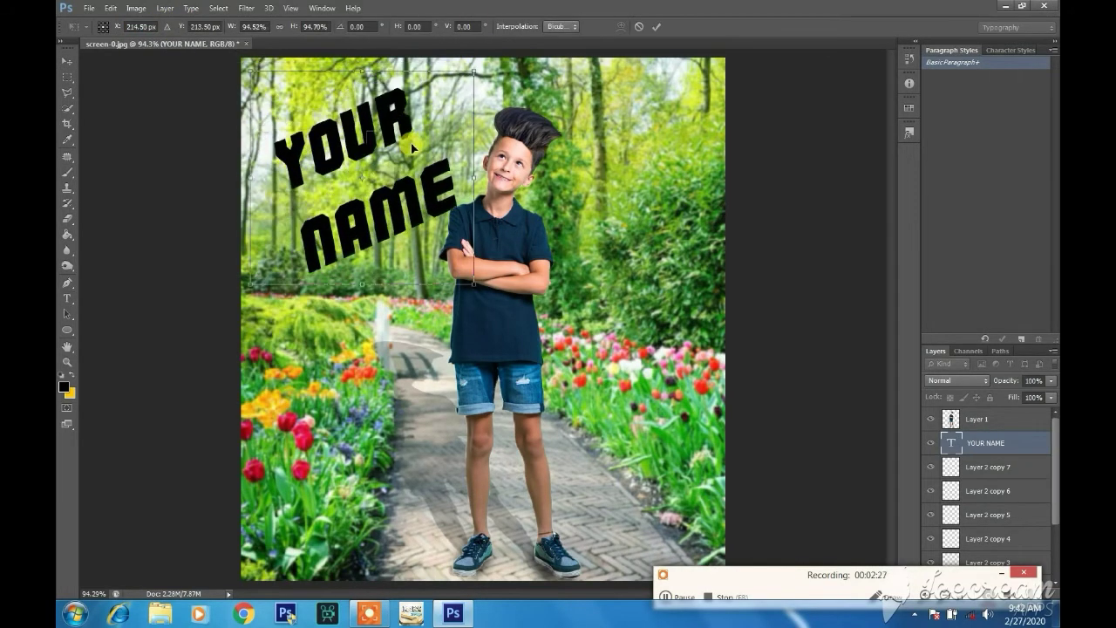
{"action": "key", "text": "Return"}
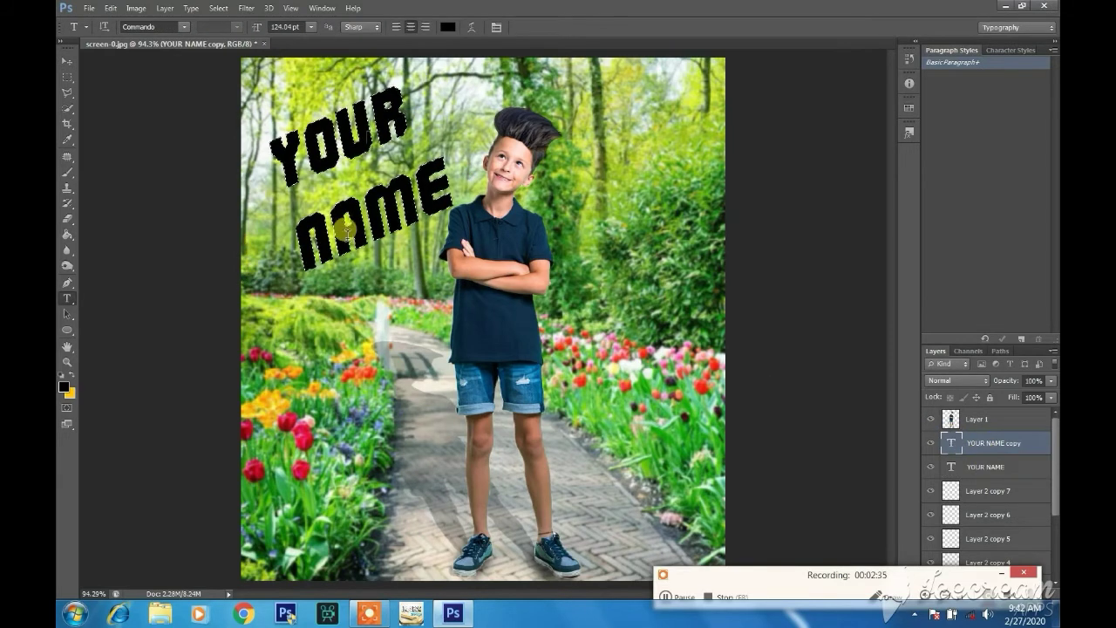
{"action": "left_click", "coordinate": [73, 375]}
- Rasterize the text copy, brush yellow over YOUR and red over NAME
{"action": "left_click", "coordinate": [67, 172]}
{"action": "right_click", "coordinate": [340, 122]}
{"action": "left_click", "coordinate": [410, 139]}
{"action": "left_click", "coordinate": [515, 239]}
{"action": "right_click", "coordinate": [424, 117]}
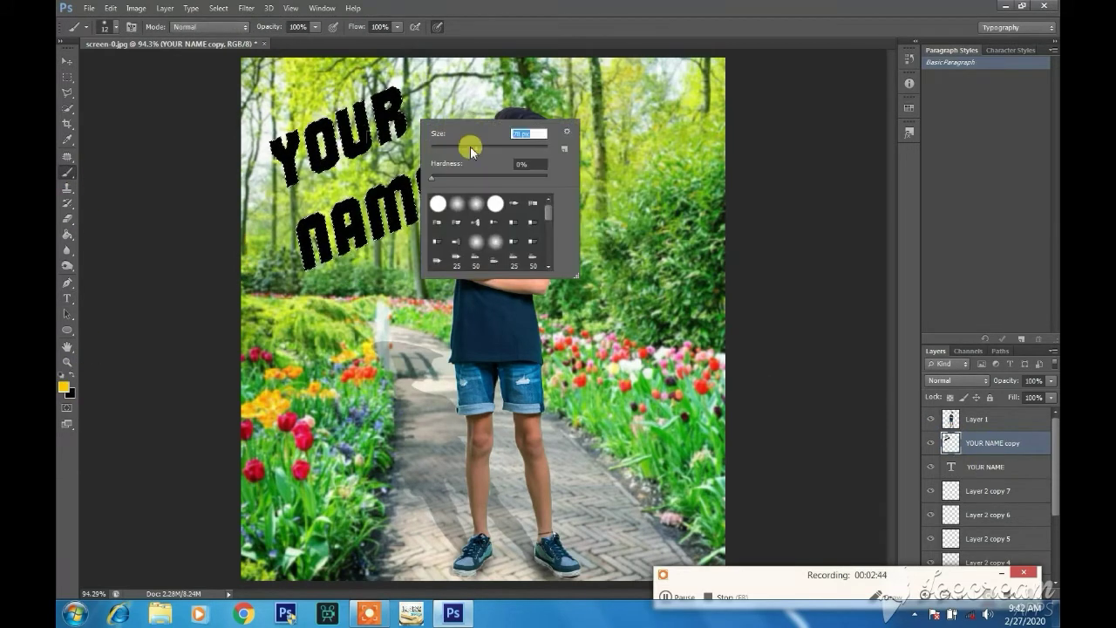
{"action": "left_click_drag", "start_coordinate": [279, 161], "coordinate": [405, 113]}
{"action": "left_click", "coordinate": [63, 386]}
{"action": "left_click", "coordinate": [523, 299]}
{"action": "left_click_drag", "start_coordinate": [427, 167], "coordinate": [306, 253]}
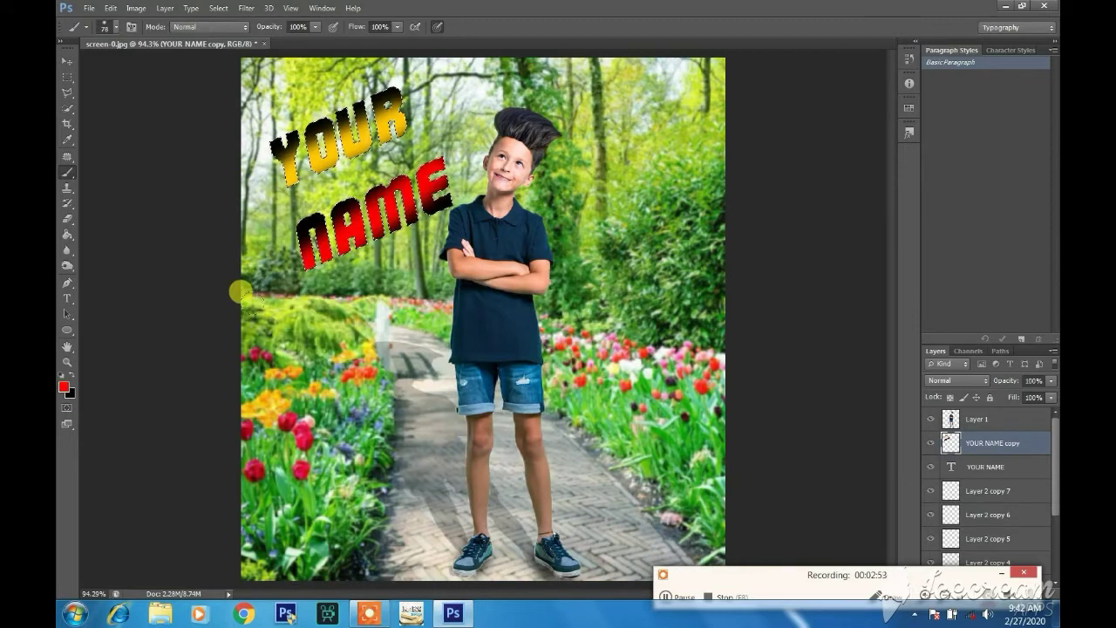
- Set both YOUR NAME text layers to 62% opacity
{"action": "left_click", "coordinate": [994, 466], "text": "ctrl"}
{"action": "mouse_move", "coordinate": [1050, 381]}
{"action": "left_mouse_down"}
{"action": "mouse_move", "coordinate": [1024, 405]}
{"action": "mouse_move", "coordinate": [1051, 391]}
{"action": "left_mouse_up"}
{"action": "left_click", "coordinate": [1019, 442]}
{"action": "left_click", "coordinate": [1003, 419]}
{"action": "key", "text": "ctrl+z"}
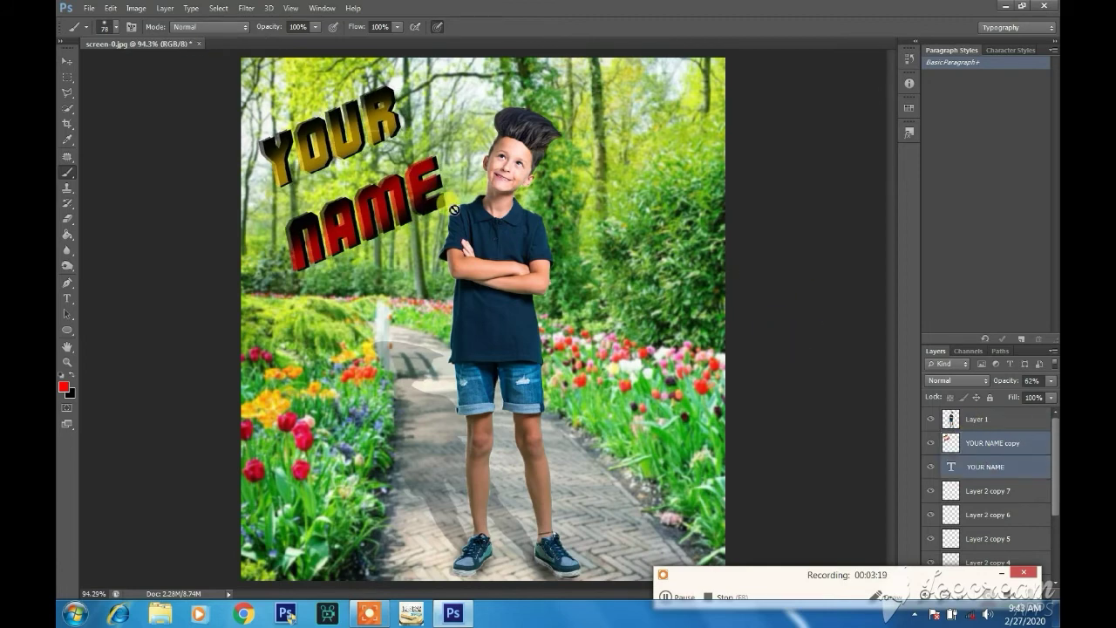
- Merge the two text layers and set the Eraser to a 1 px size
{"action": "key", "text": "e"}
{"action": "key", "text": "ctrl+e"}
{"action": "right_click", "coordinate": [432, 121]}
{"action": "type", "text": "1"}
{"action": "key", "text": "Return"}
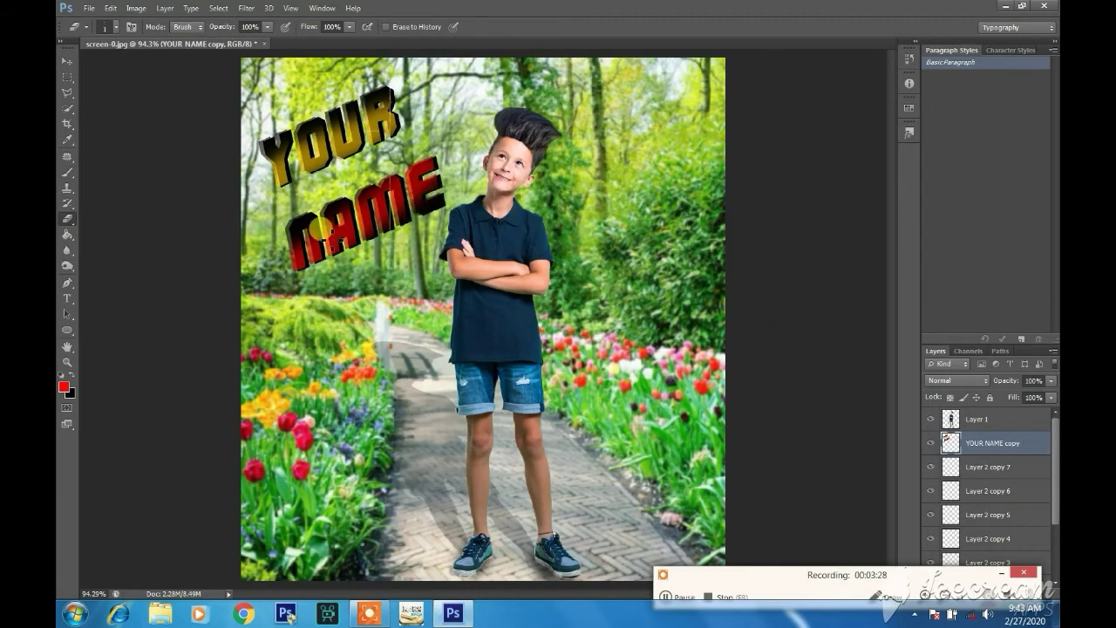